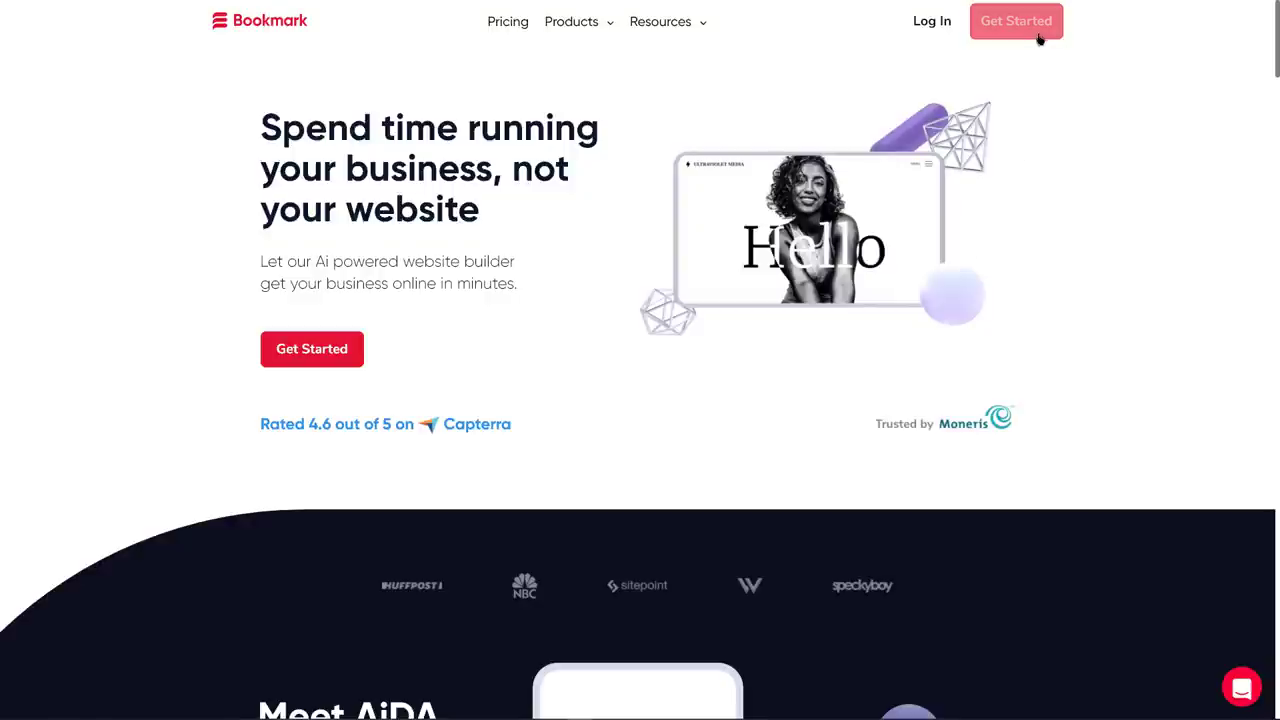
Step: Create a free Bookmark account by signing up with Google
{"action": "left_click", "coordinate": [1039, 37]}
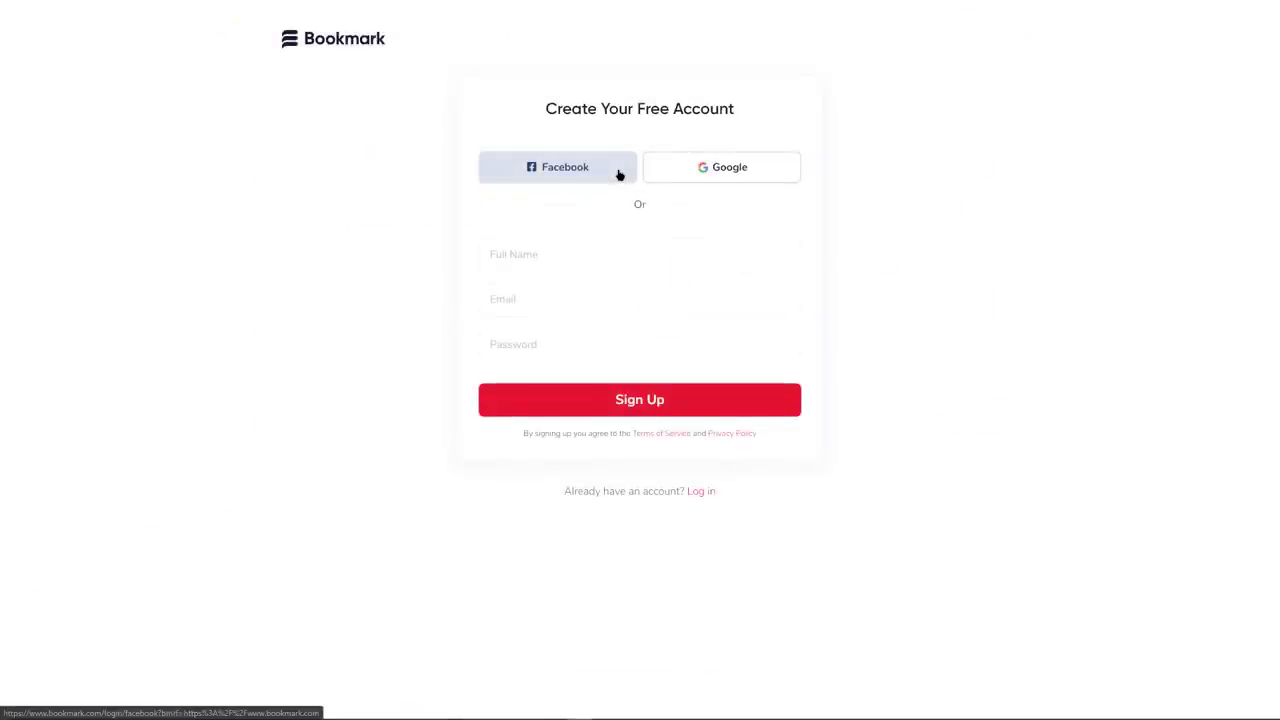
{"action": "left_click", "coordinate": [772, 182]}
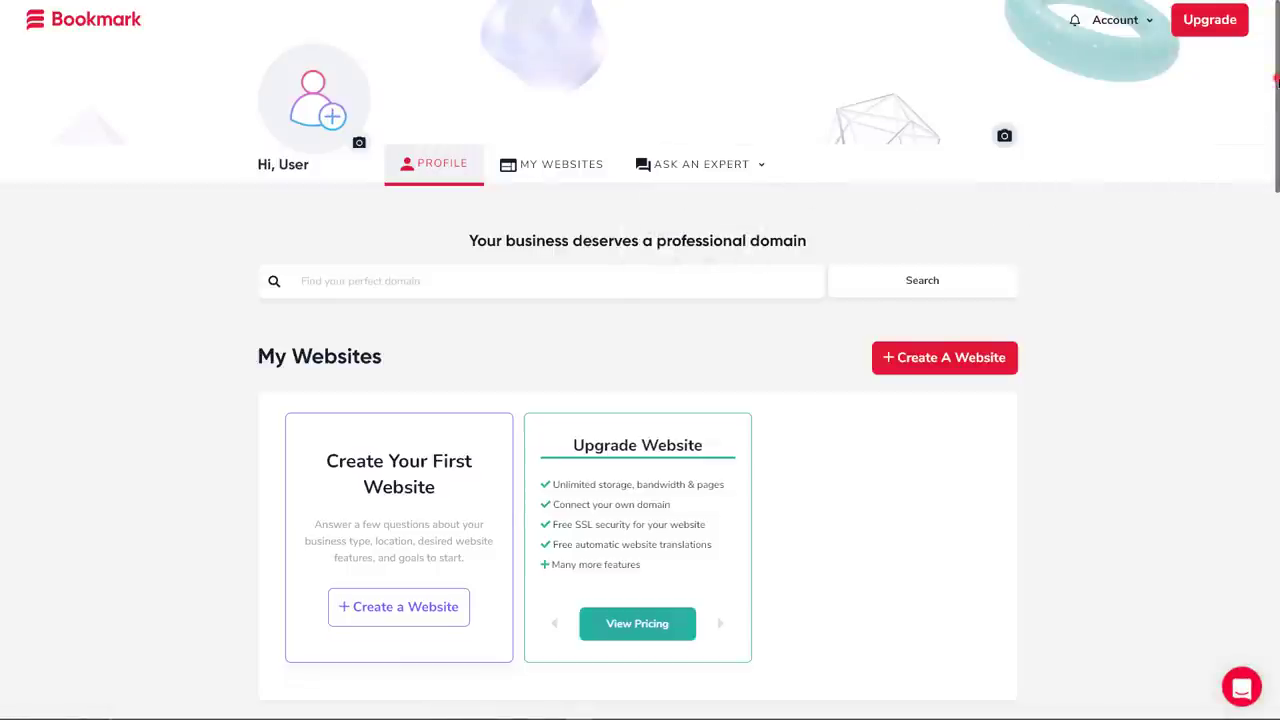
Step: Scroll the dashboard to the ad agency website card and open it in the builder
{"action": "mouse_move", "coordinate": [1276, 80]}
{"action": "left_mouse_down"}
{"action": "mouse_move", "coordinate": [1277, 597]}
{"action": "mouse_move", "coordinate": [1274, 429]}
{"action": "mouse_move", "coordinate": [1248, 374]}
{"action": "mouse_move", "coordinate": [1234, 281]}
{"action": "mouse_move", "coordinate": [1242, 80]}
{"action": "left_mouse_up"}
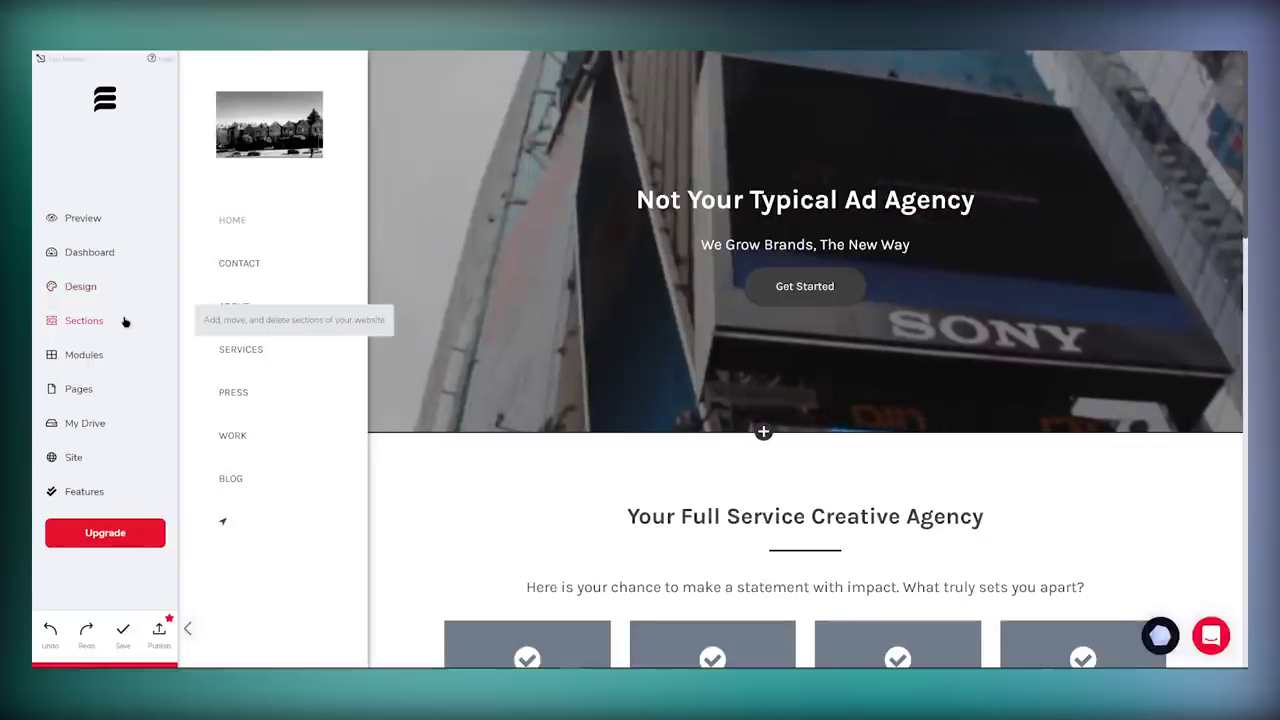
Step: Skim the site Dashboard's visitor statistics and panels, then bring up the Design settings
{"action": "left_click", "coordinate": [141, 257]}
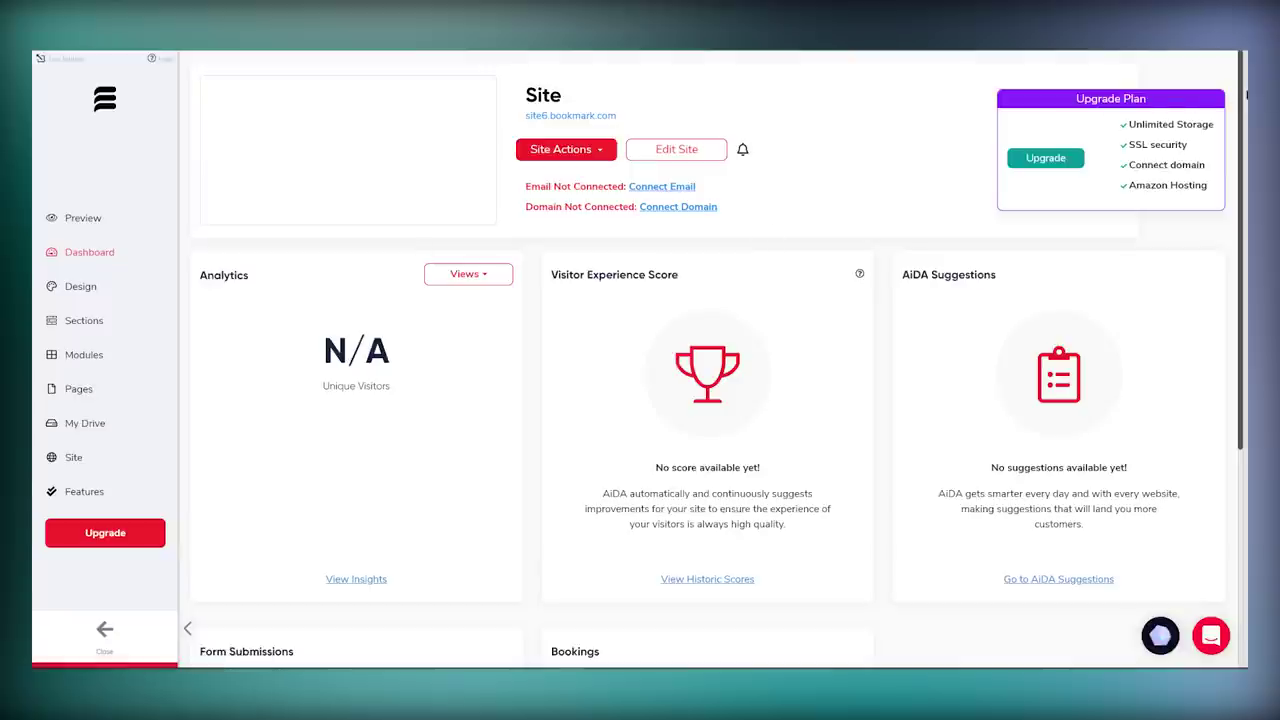
{"action": "scroll", "coordinate": [1232, 144], "scroll_direction": "down", "scroll_amount": 3}
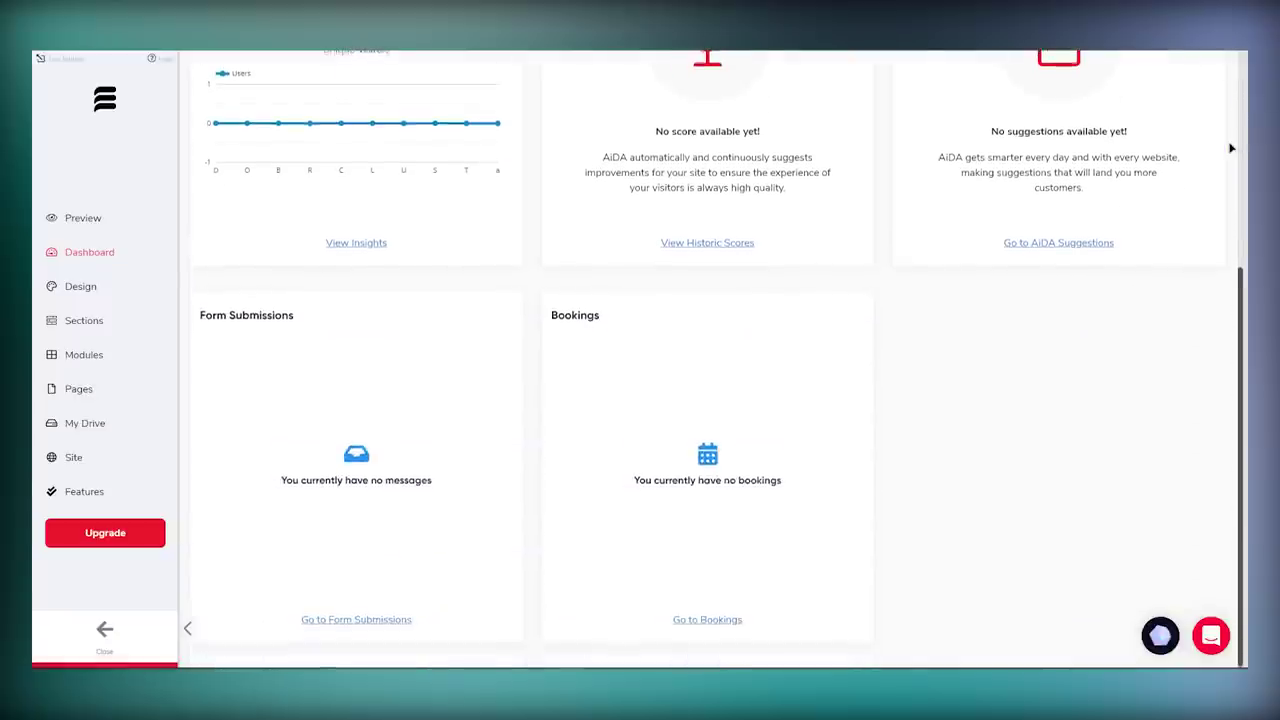
{"action": "scroll", "coordinate": [1232, 148], "scroll_direction": "up", "scroll_amount": 3}
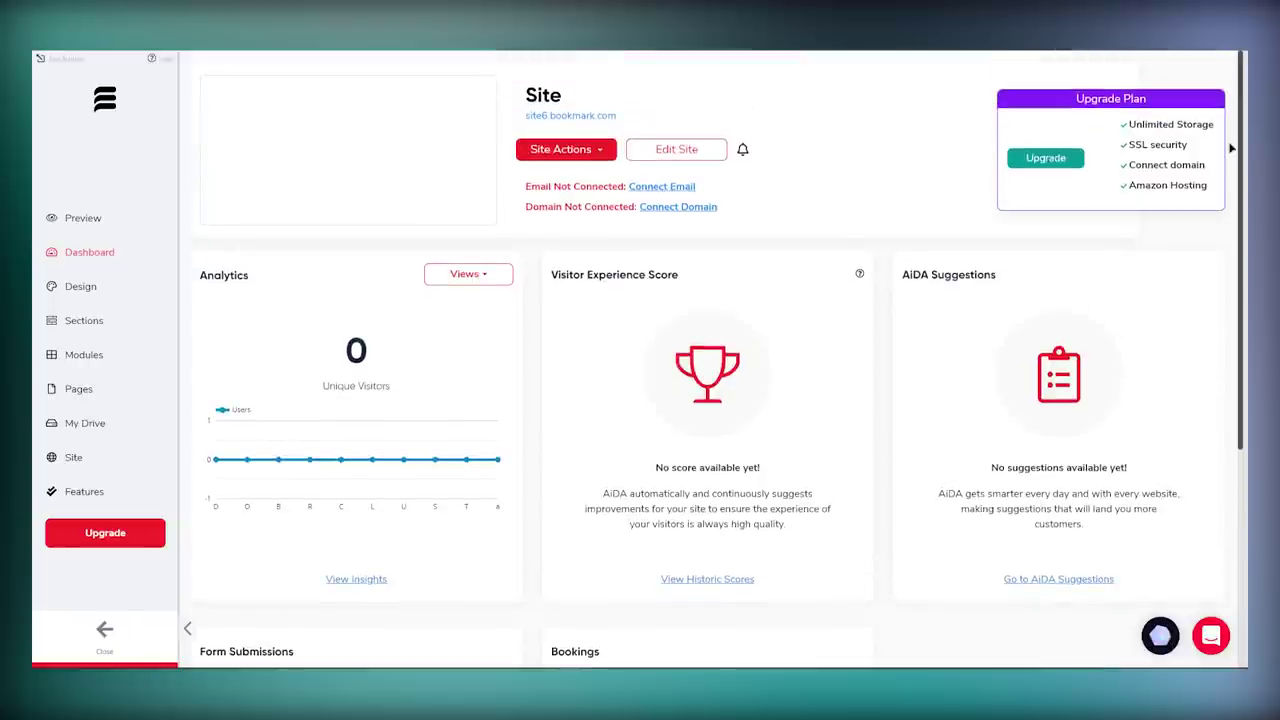
{"action": "left_click", "coordinate": [105, 291]}
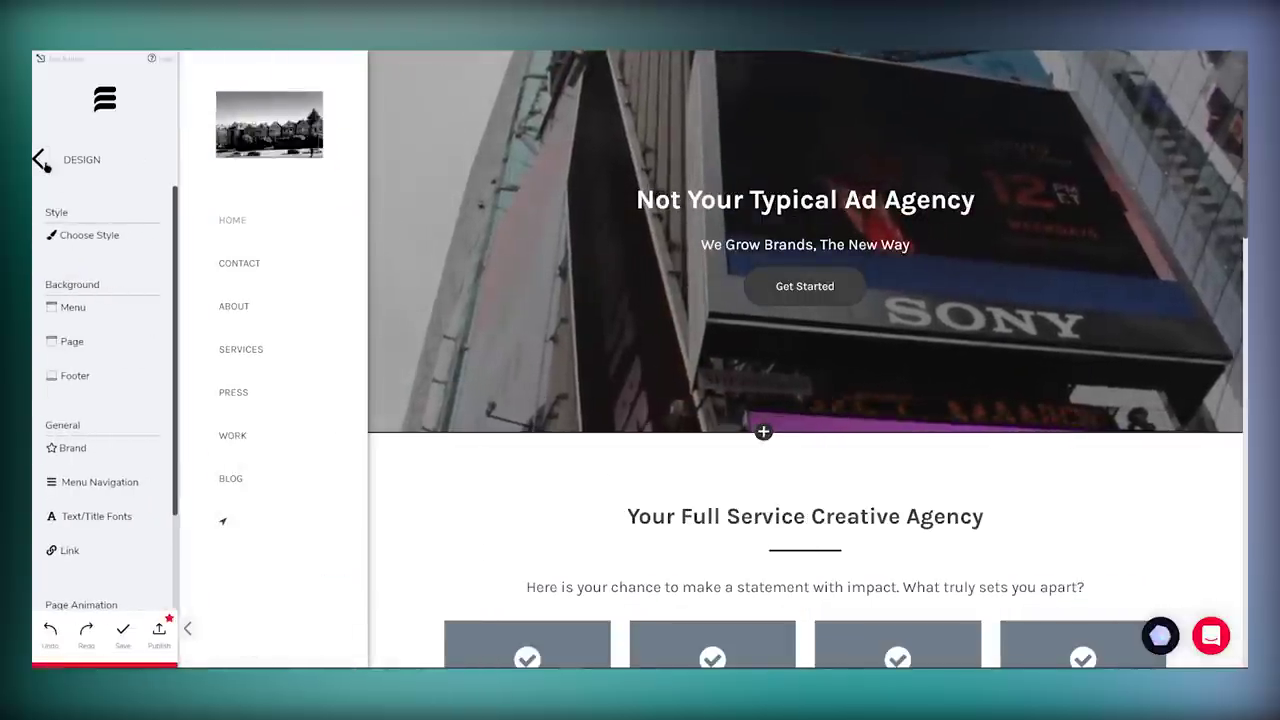
Step: Browse AiDA's suggestions and run the Customize Website Sections 'Show Me How' walkthrough
{"action": "left_click", "coordinate": [40, 160]}
{"action": "mouse_move", "coordinate": [1187, 565]}
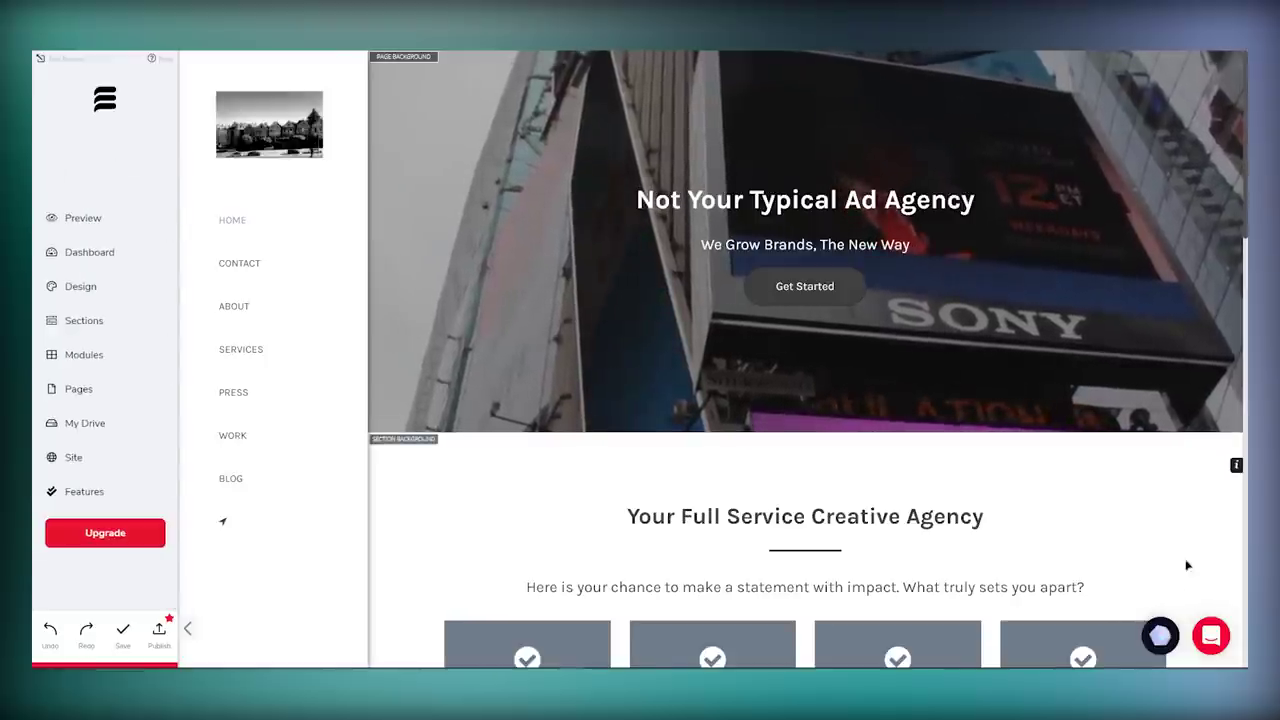
{"action": "left_click", "coordinate": [1157, 637]}
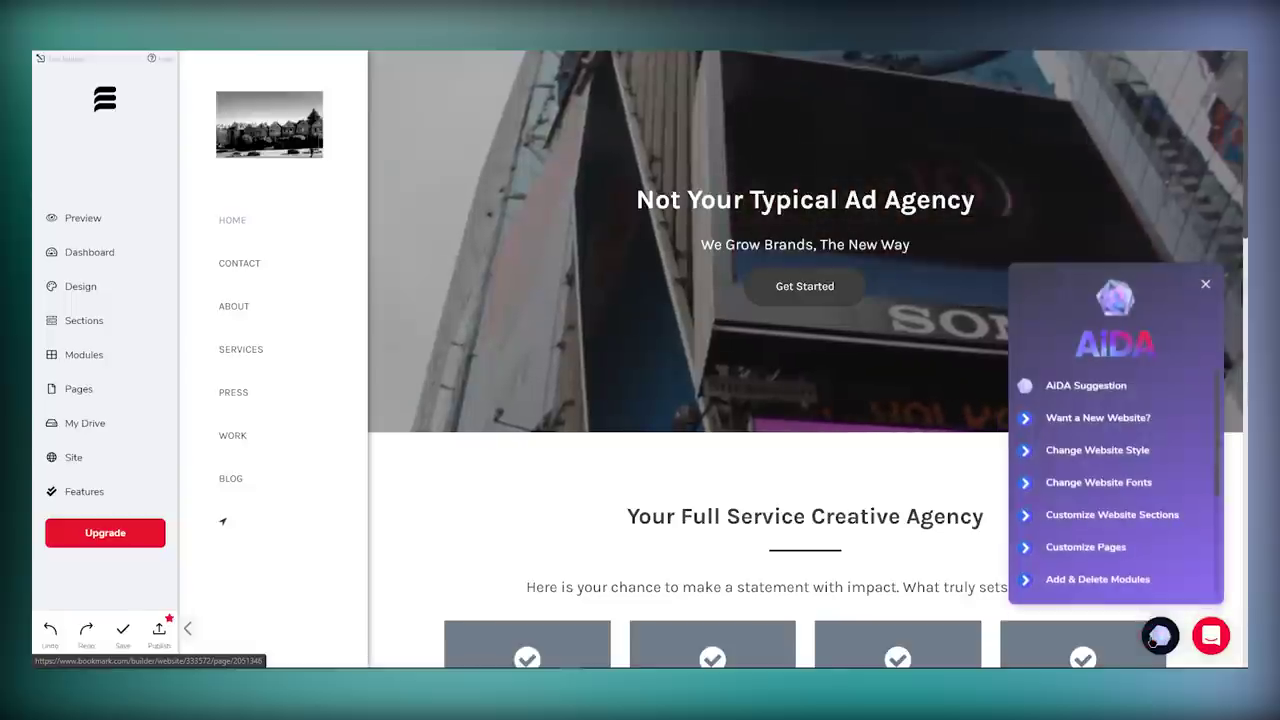
{"action": "scroll", "coordinate": [1154, 442], "scroll_direction": "down", "scroll_amount": 3}
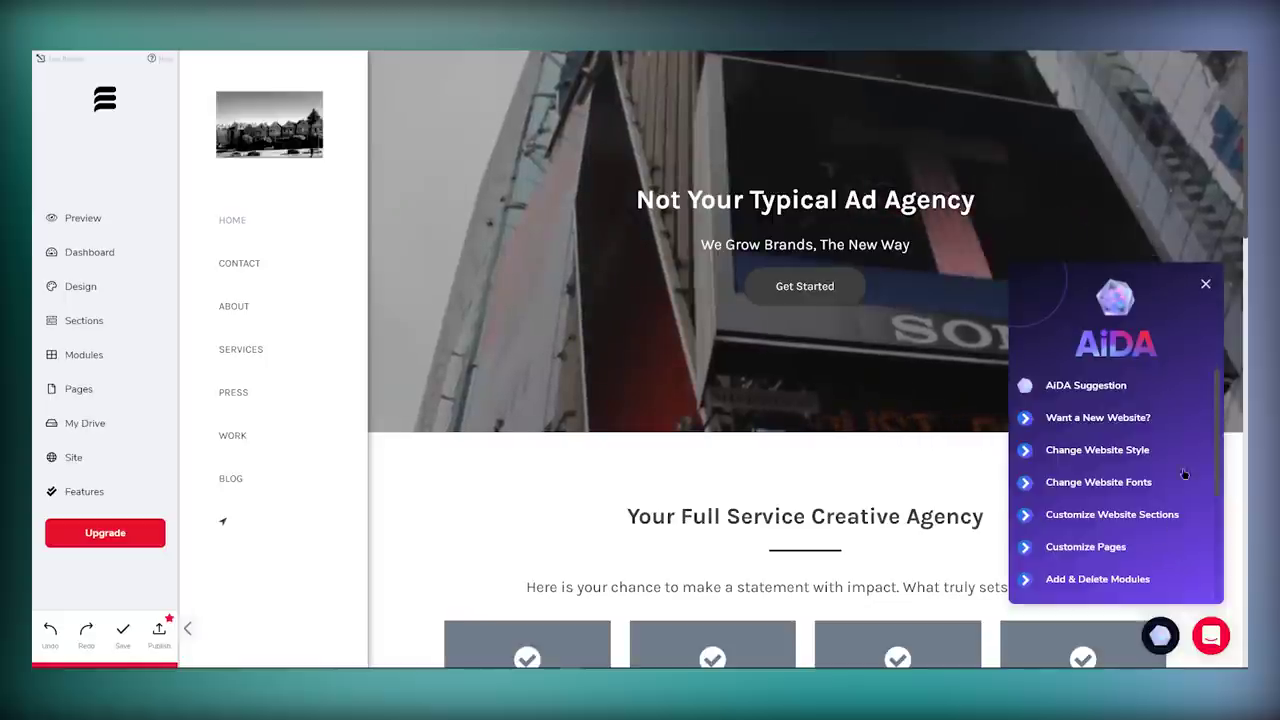
{"action": "left_click", "coordinate": [1206, 286]}
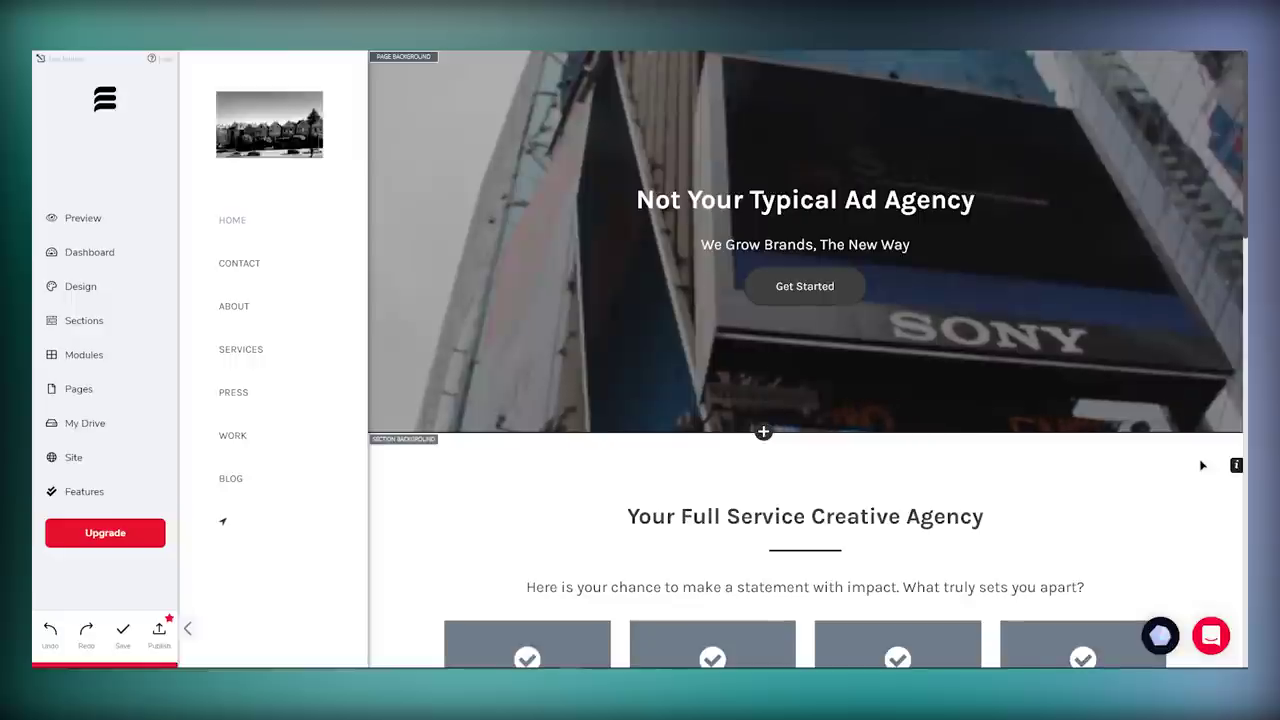
{"action": "left_click", "coordinate": [1160, 636]}
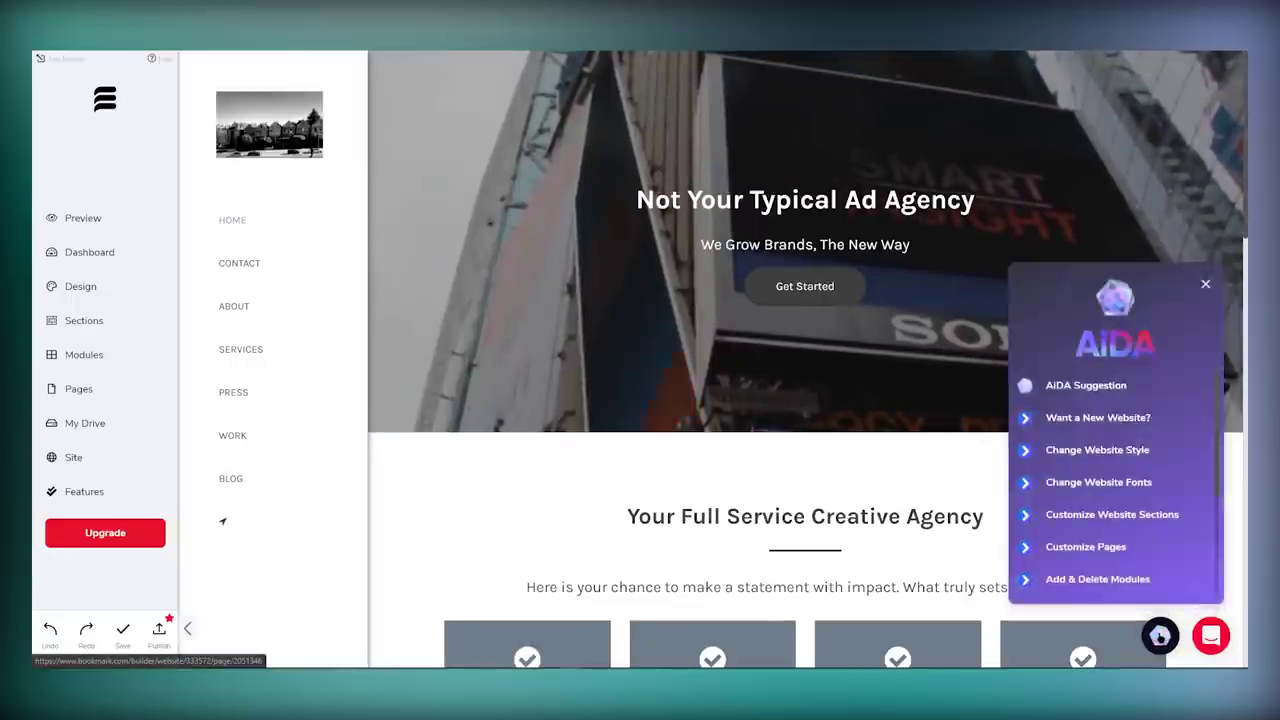
{"action": "left_click", "coordinate": [1109, 514]}
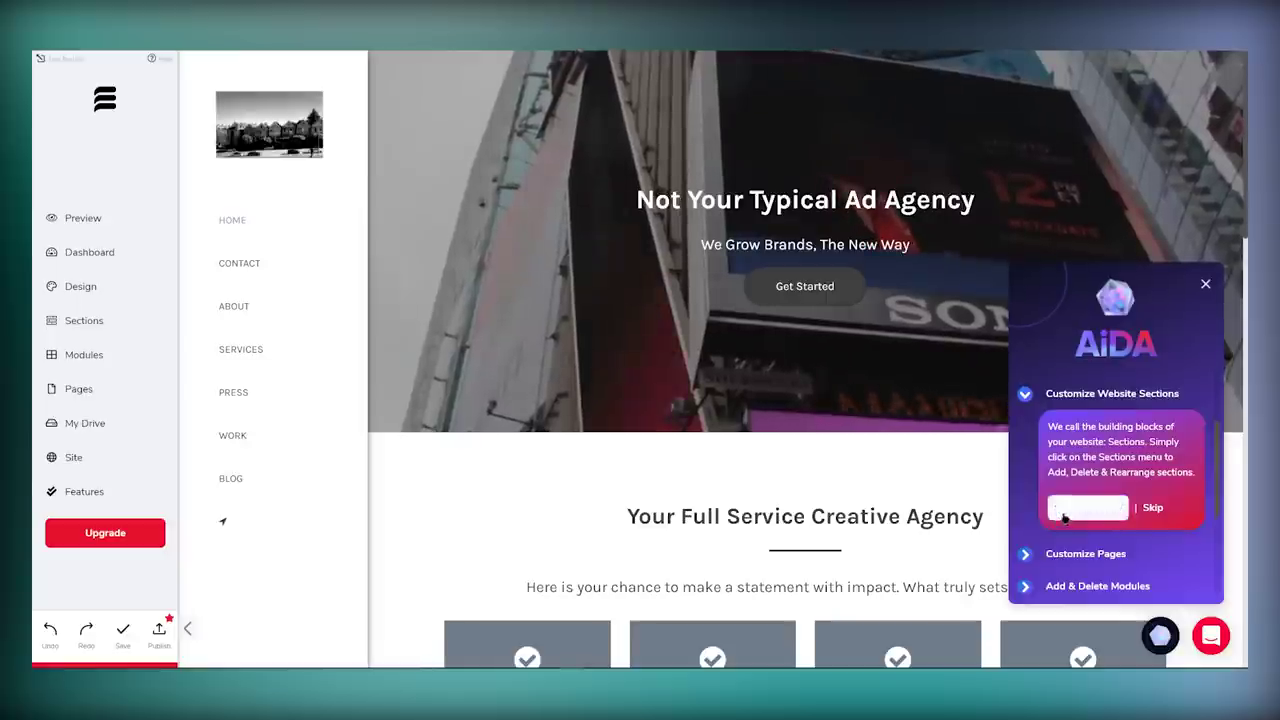
{"action": "left_click", "coordinate": [1112, 508]}
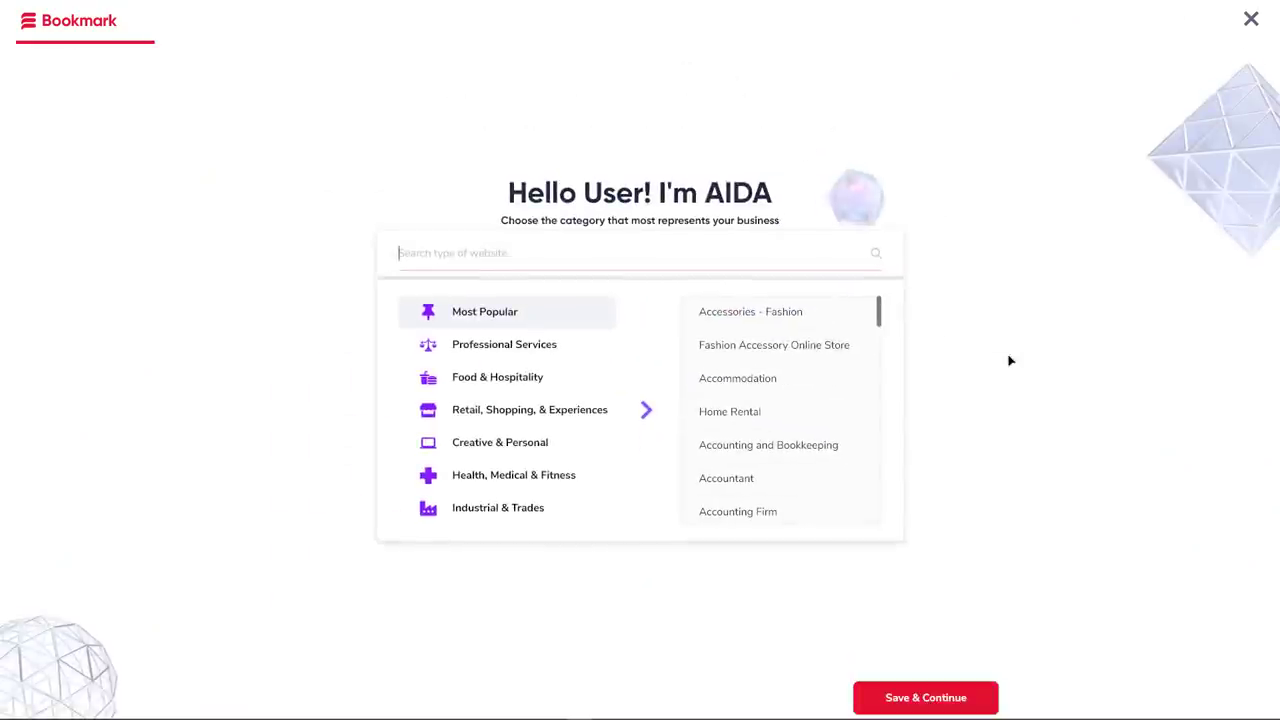
Step: Choose the Creative Advertising category, name the site 'Site', and accept the Painted Ladies business details
{"action": "scroll", "coordinate": [851, 371], "scroll_direction": "down", "scroll_amount": 2}
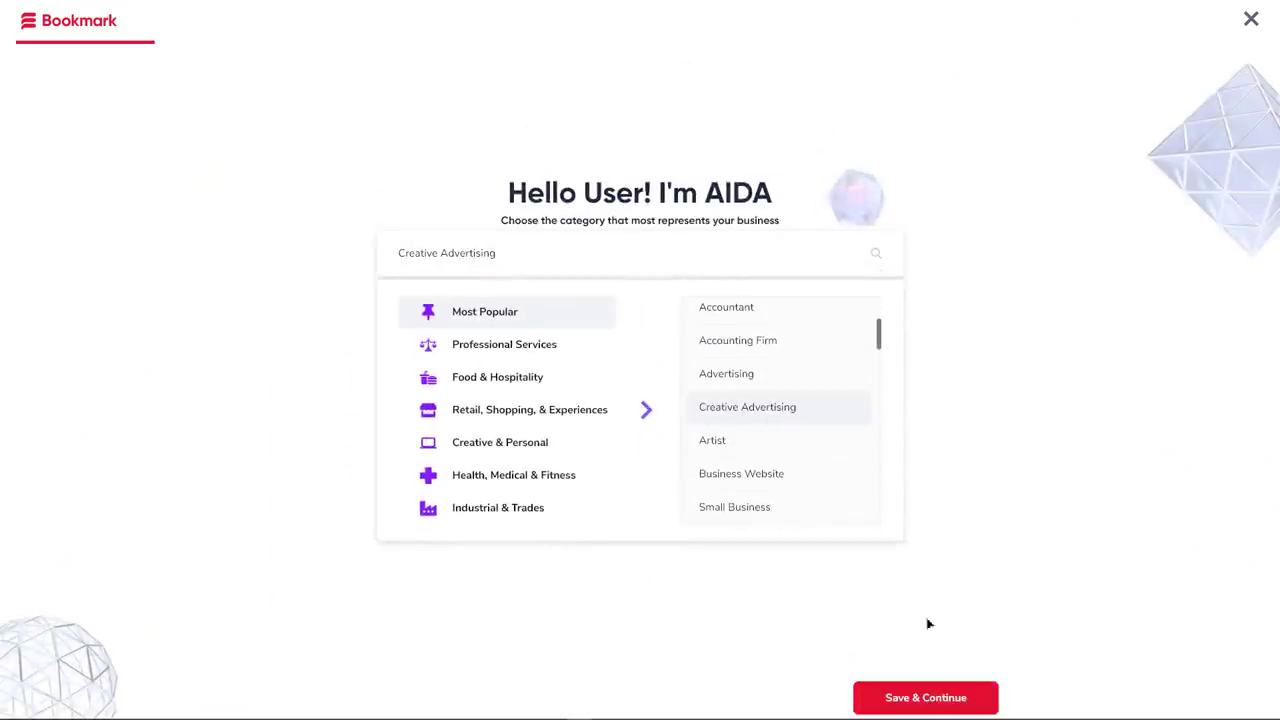
{"action": "left_click", "coordinate": [926, 697]}
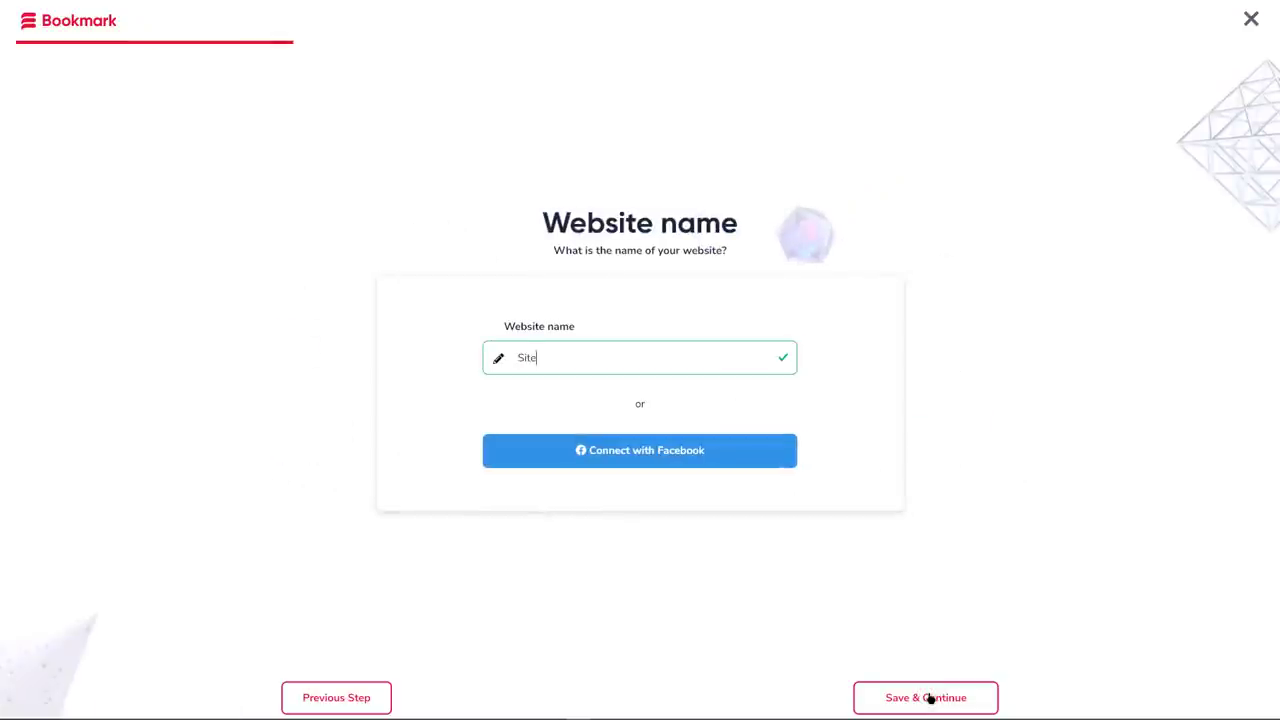
{"action": "left_click", "coordinate": [926, 697]}
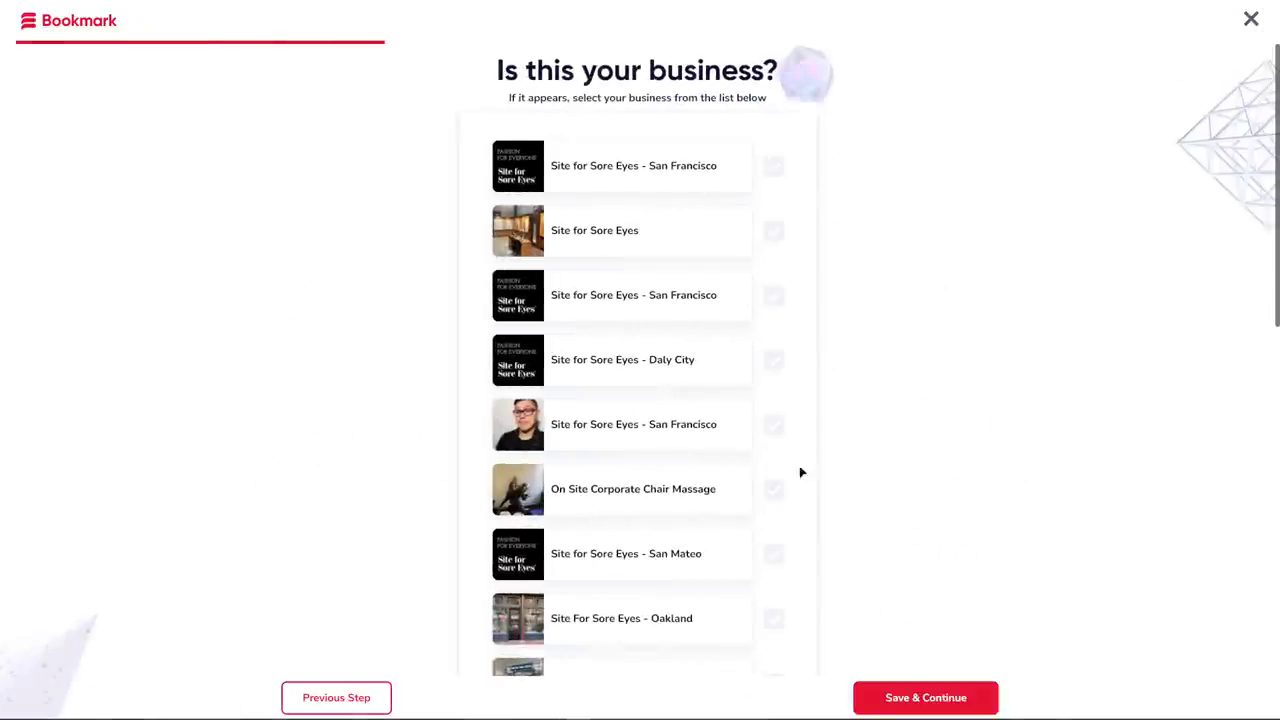
{"action": "scroll", "coordinate": [746, 429], "scroll_direction": "down", "scroll_amount": 3}
{"action": "scroll", "coordinate": [745, 429], "scroll_direction": "down", "scroll_amount": 2}
{"action": "scroll", "coordinate": [745, 429], "scroll_direction": "down", "scroll_amount": 2}
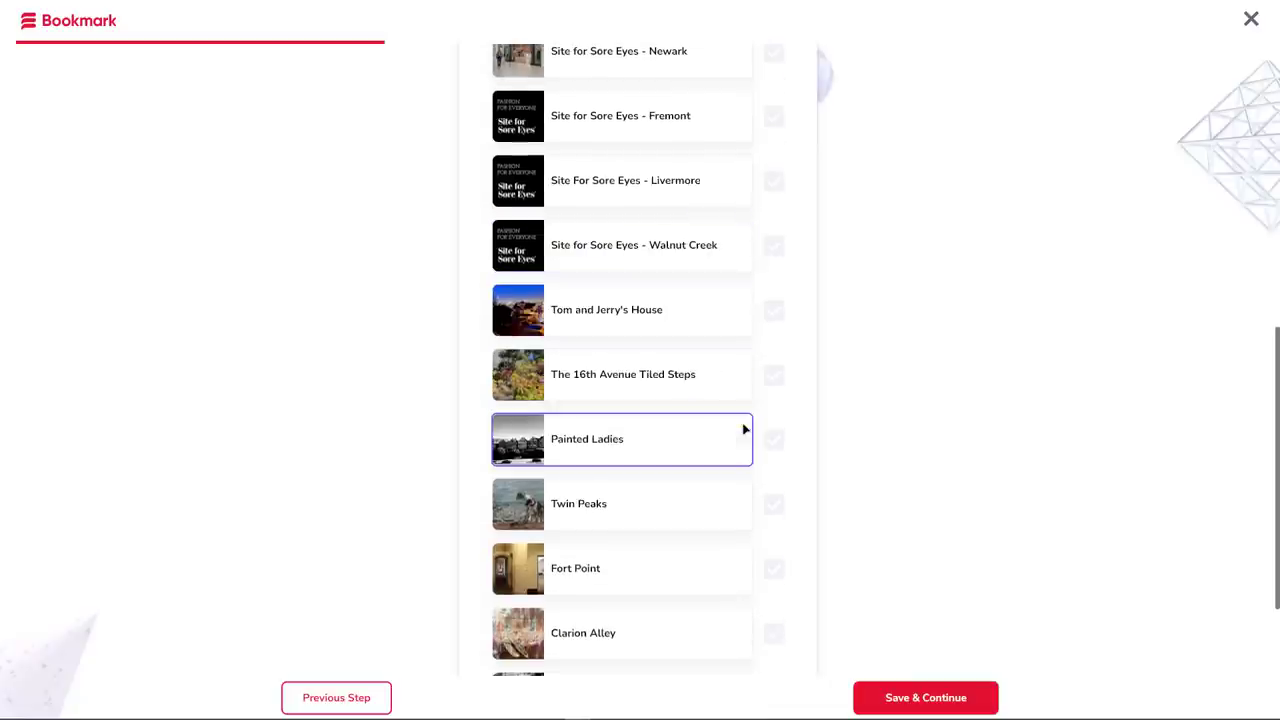
{"action": "left_click", "coordinate": [967, 704]}
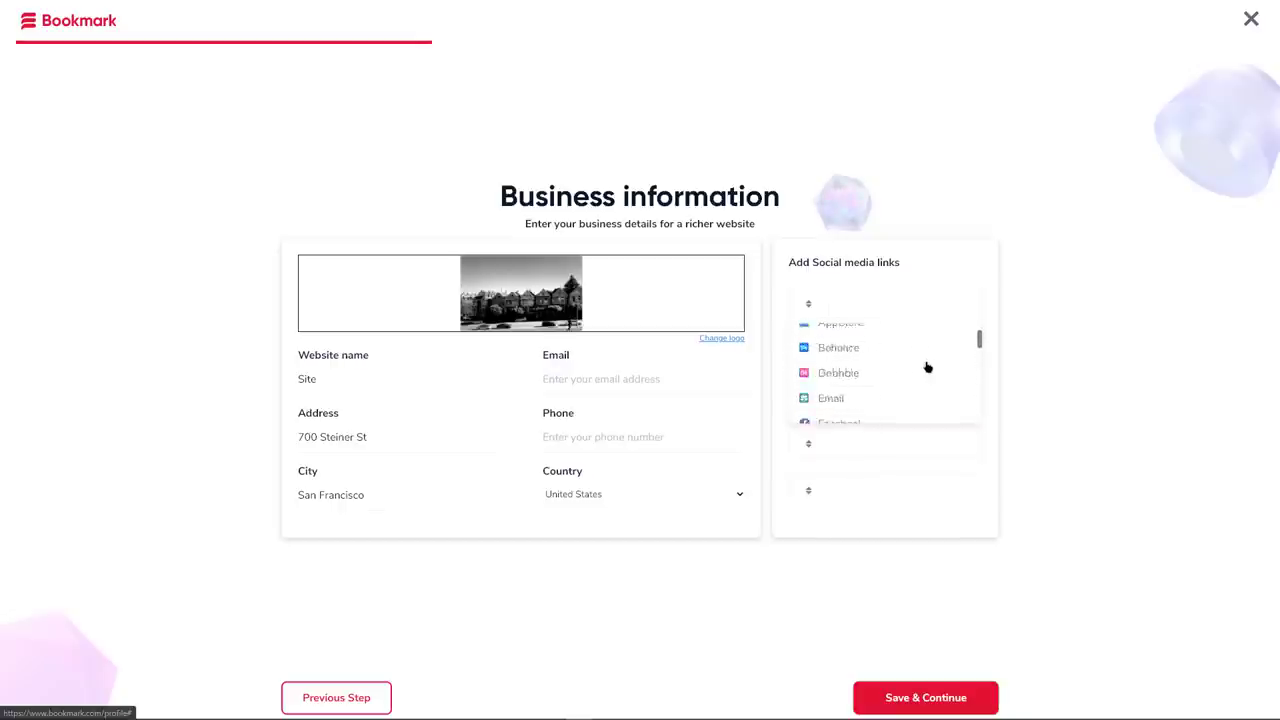
{"action": "left_click", "coordinate": [978, 712]}
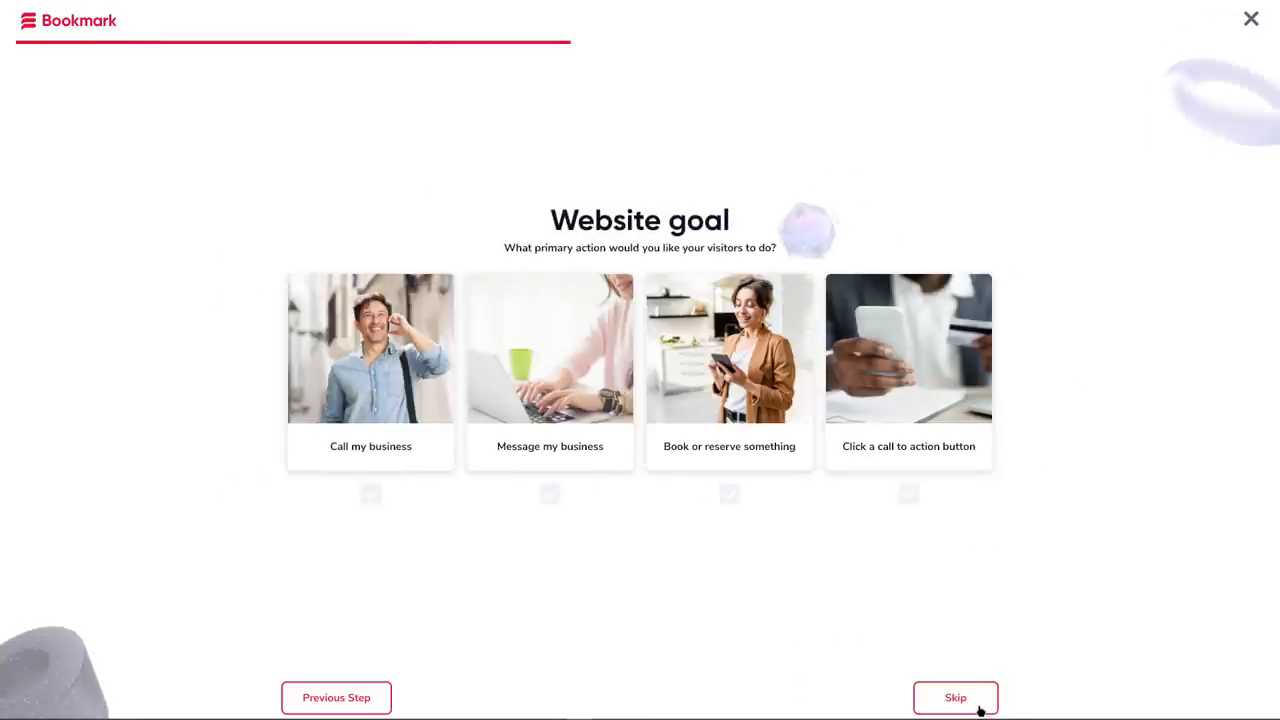
Step: Set booking as the visitor goal, confirm the features, and skip theme and images to generate
{"action": "left_click", "coordinate": [730, 495]}
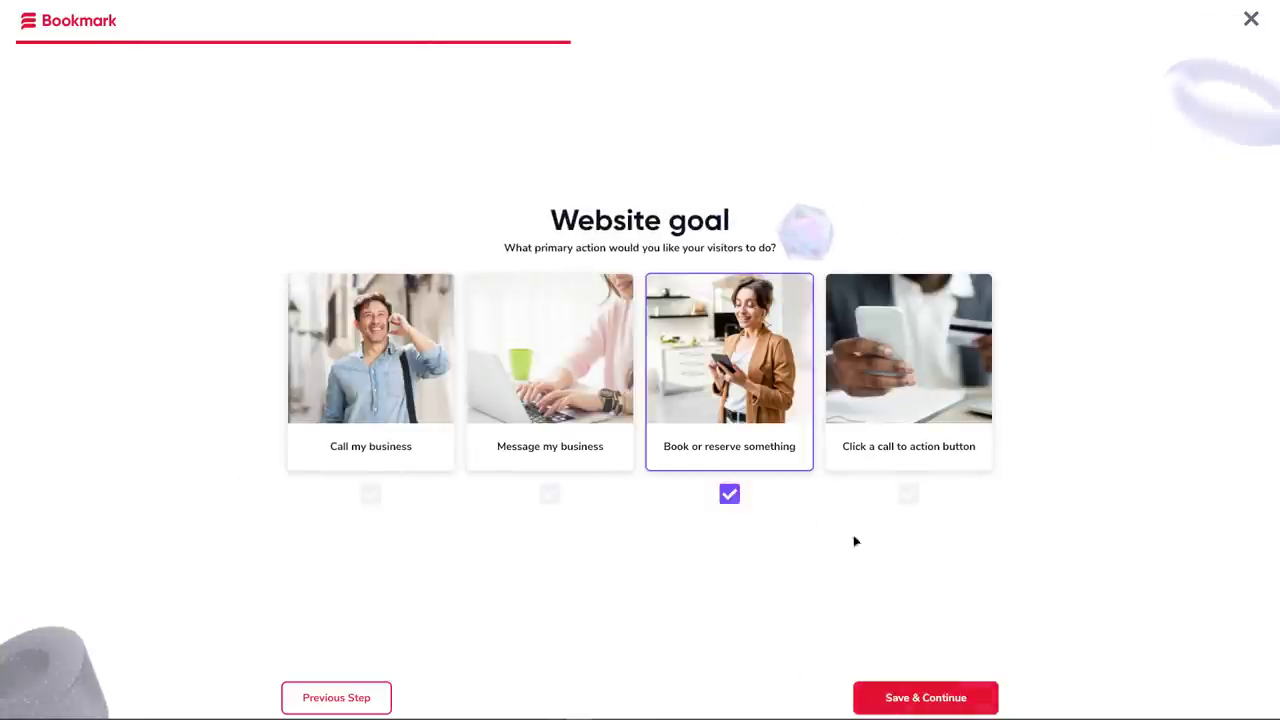
{"action": "left_click", "coordinate": [985, 707]}
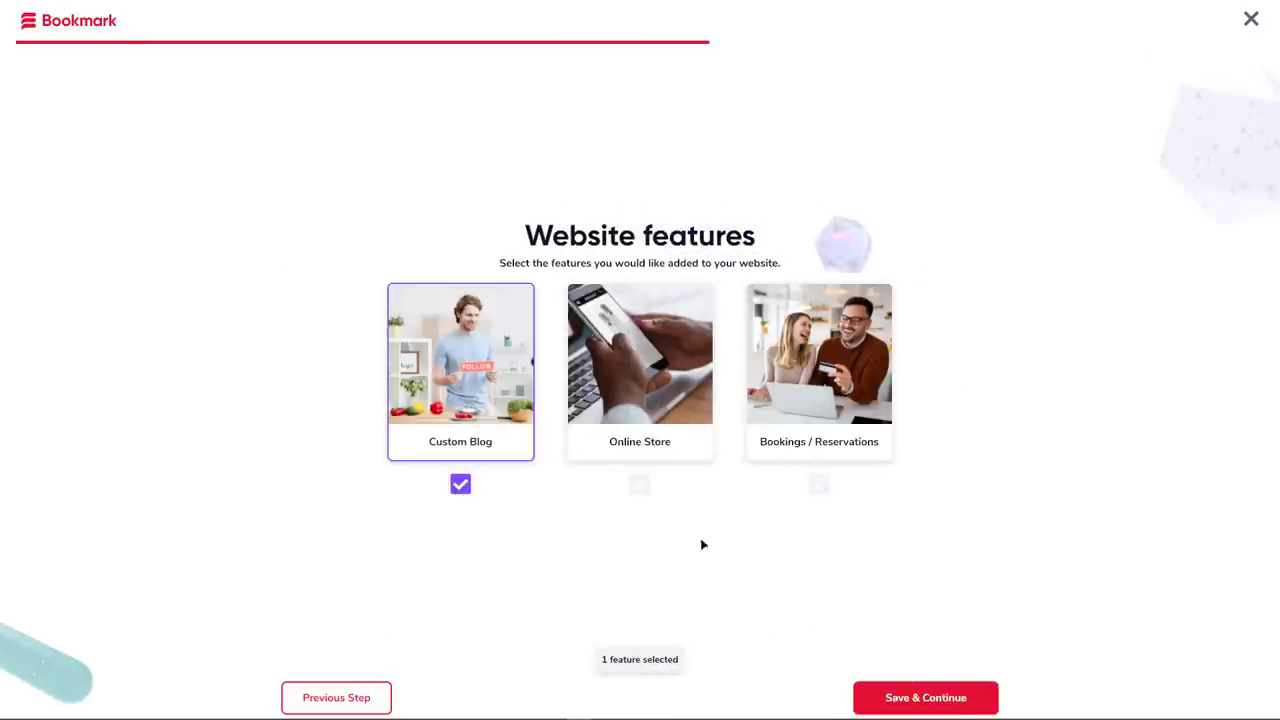
{"action": "left_click", "coordinate": [980, 705]}
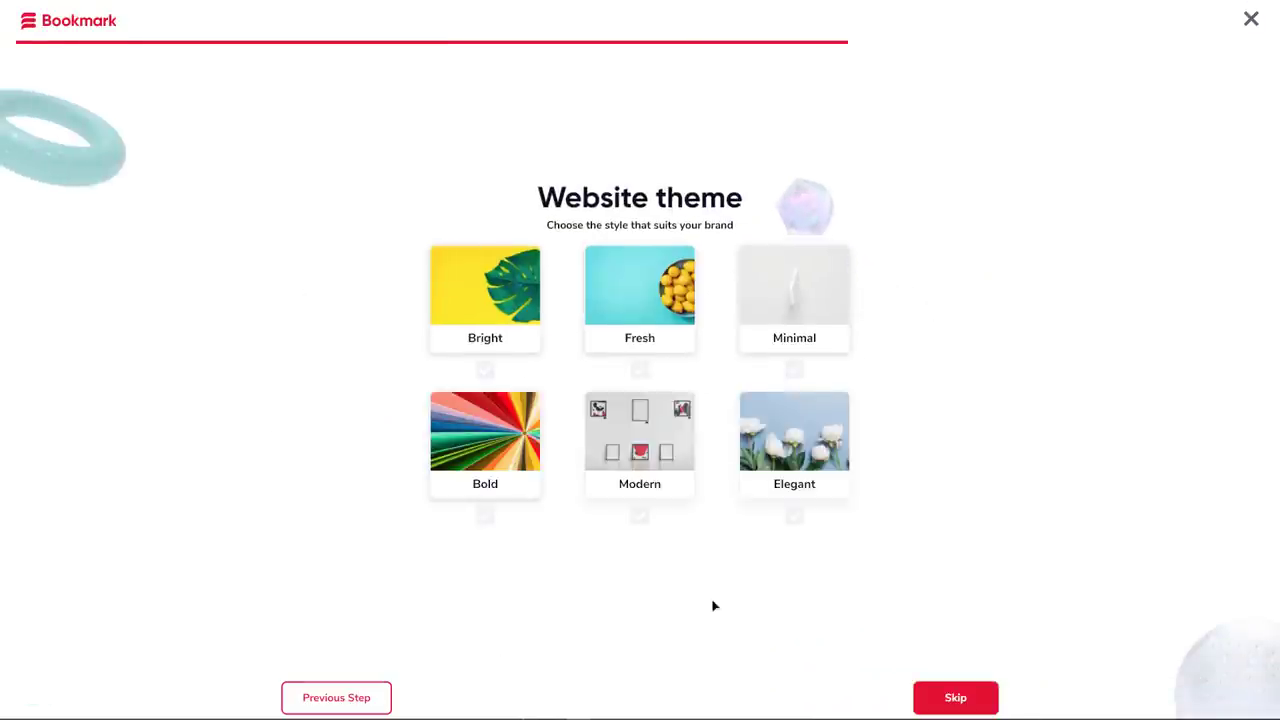
{"action": "left_click", "coordinate": [976, 698]}
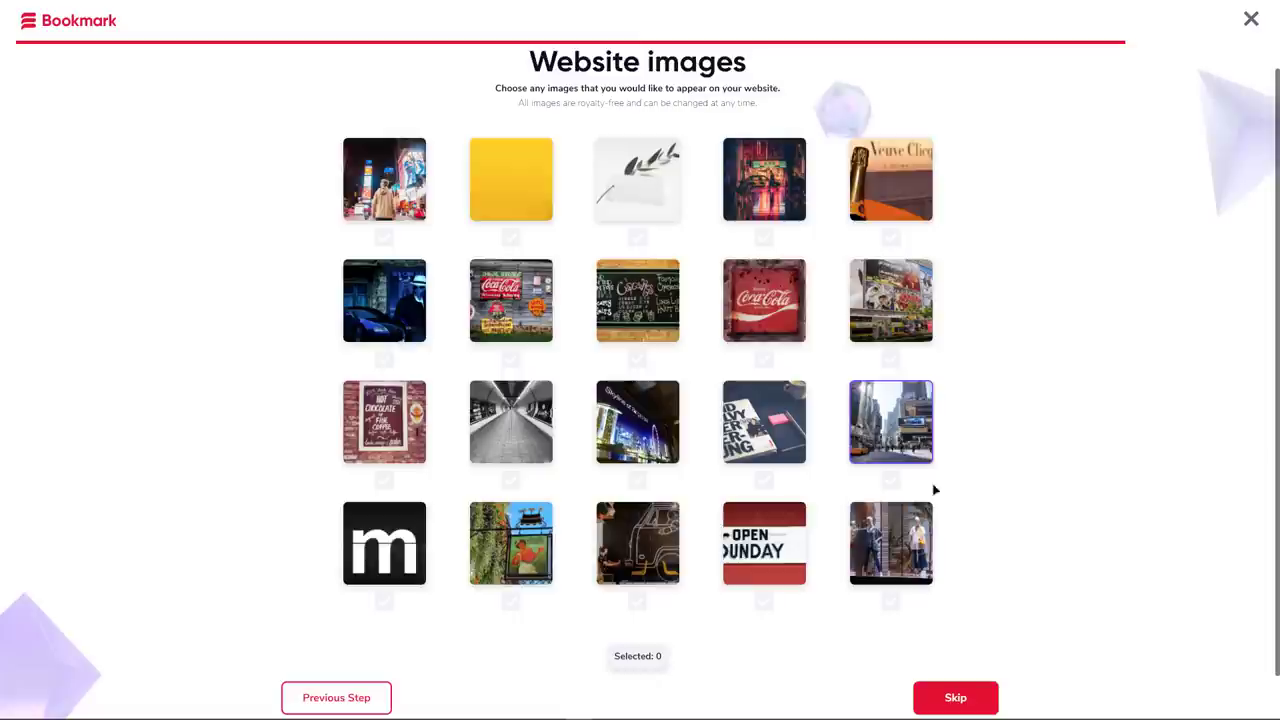
{"action": "left_click", "coordinate": [988, 694]}
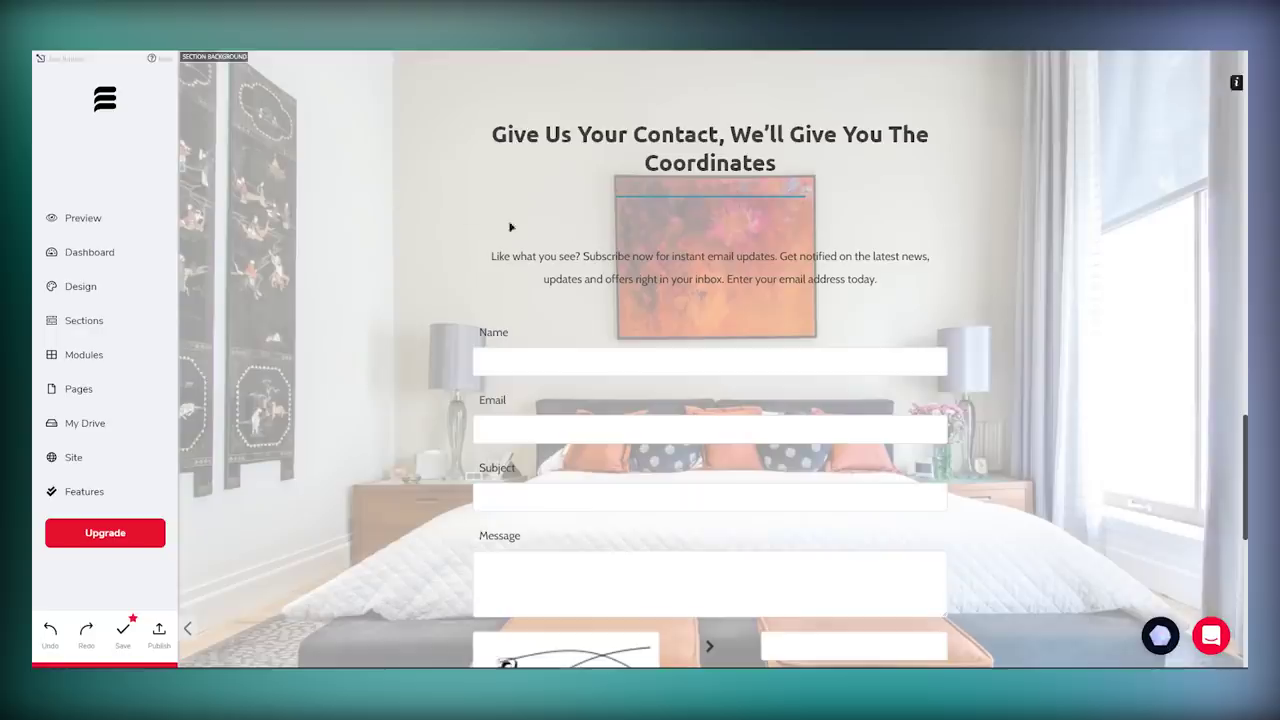
{"action": "left_click", "coordinate": [1212, 640]}
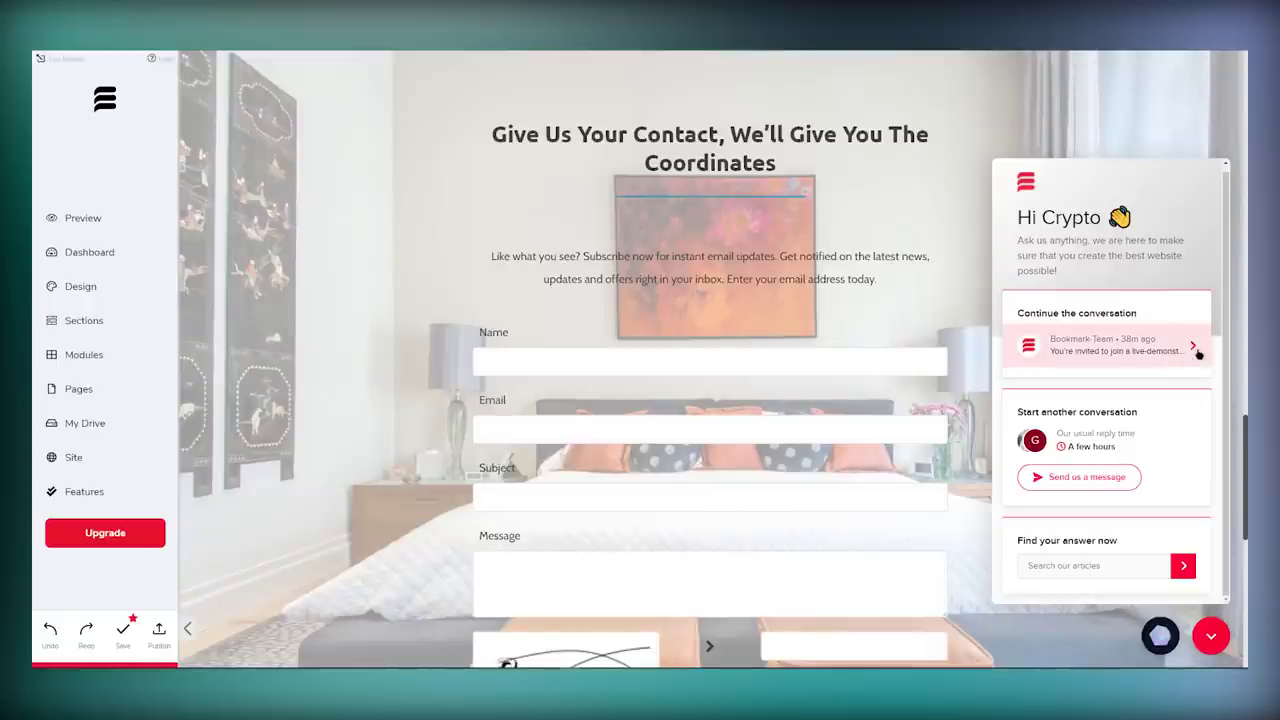
{"action": "left_click", "coordinate": [1225, 637]}
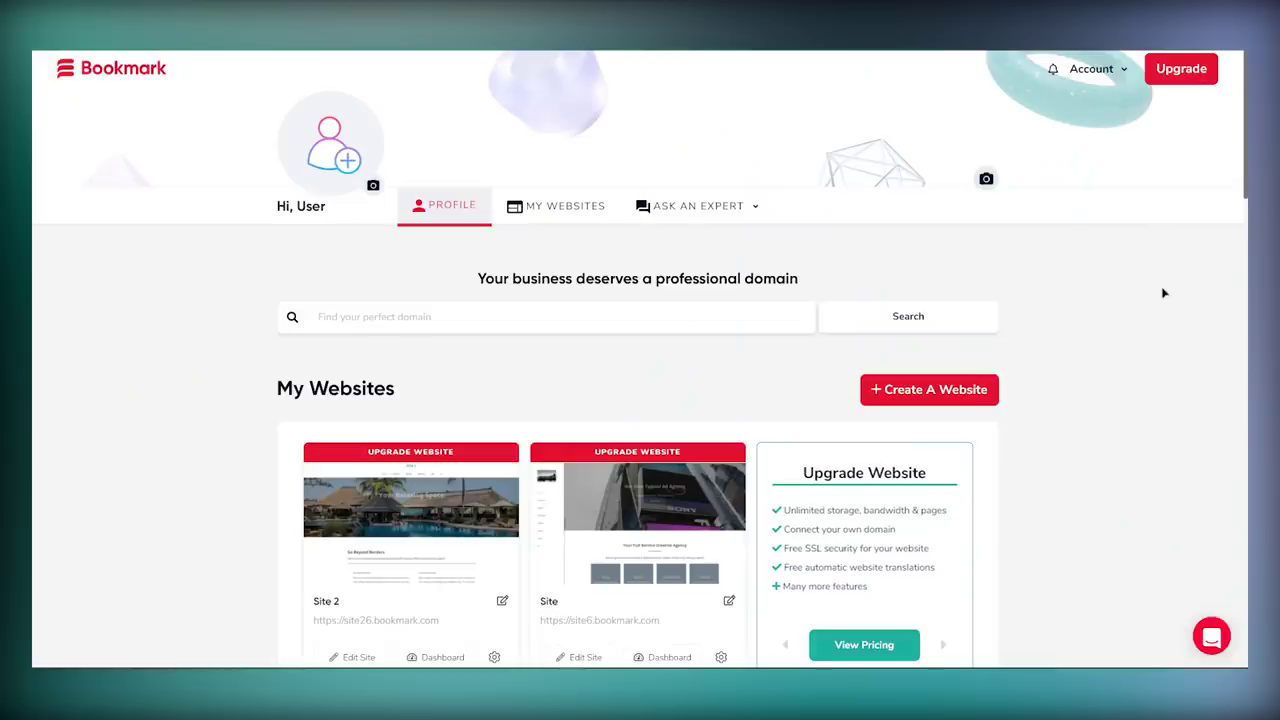
Step: Scroll the account dashboard past My Websites to the Ask an Expert and Help areas
{"action": "scroll", "coordinate": [1163, 293], "scroll_direction": "down", "scroll_amount": 3}
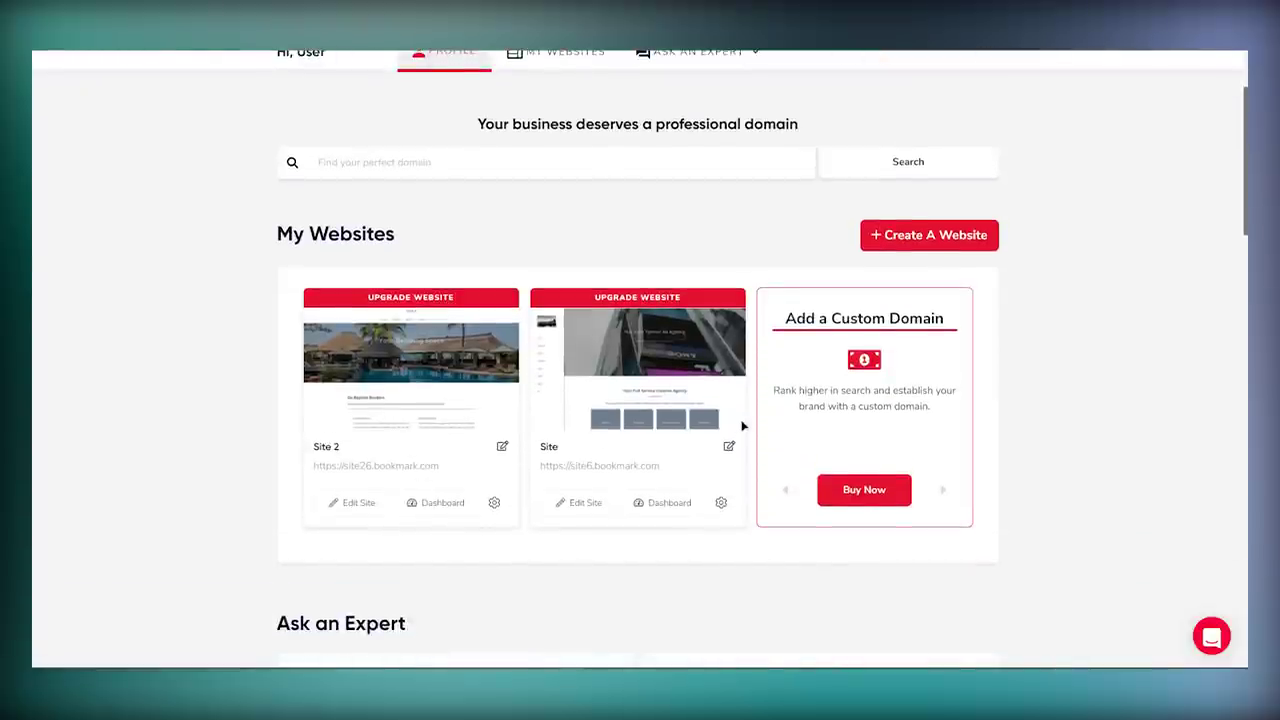
{"action": "scroll", "coordinate": [742, 426], "scroll_direction": "down", "scroll_amount": 5}
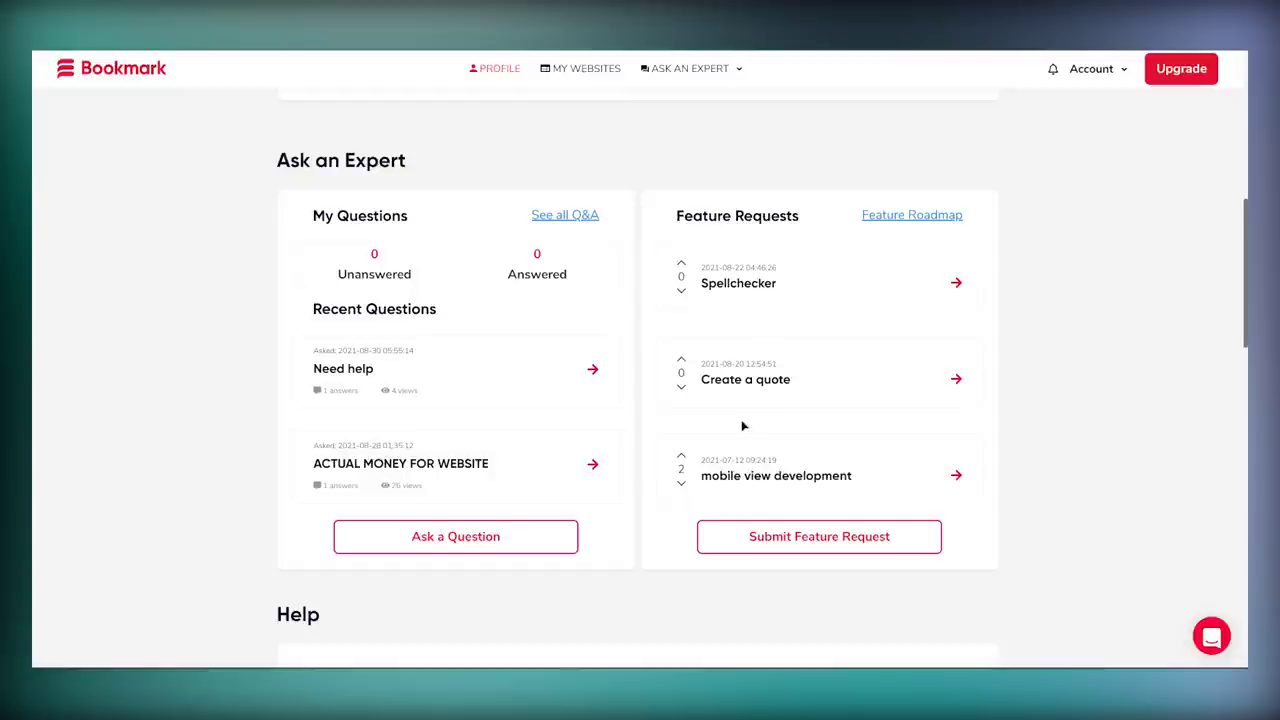
{"action": "scroll", "coordinate": [742, 426], "scroll_direction": "down", "scroll_amount": 5}
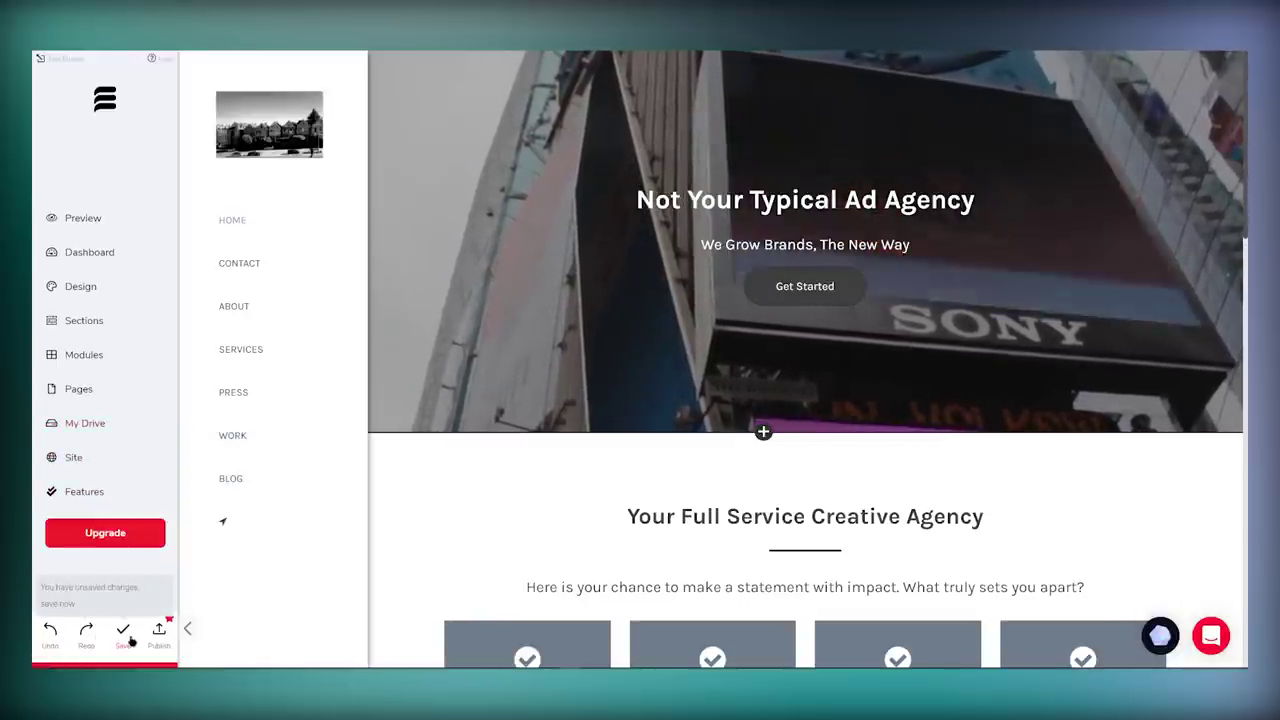
Step: In the Sections list, move Statistics above Check-list and Social Media above Call To Action
{"action": "left_click", "coordinate": [189, 629]}
{"action": "left_click", "coordinate": [84, 625]}
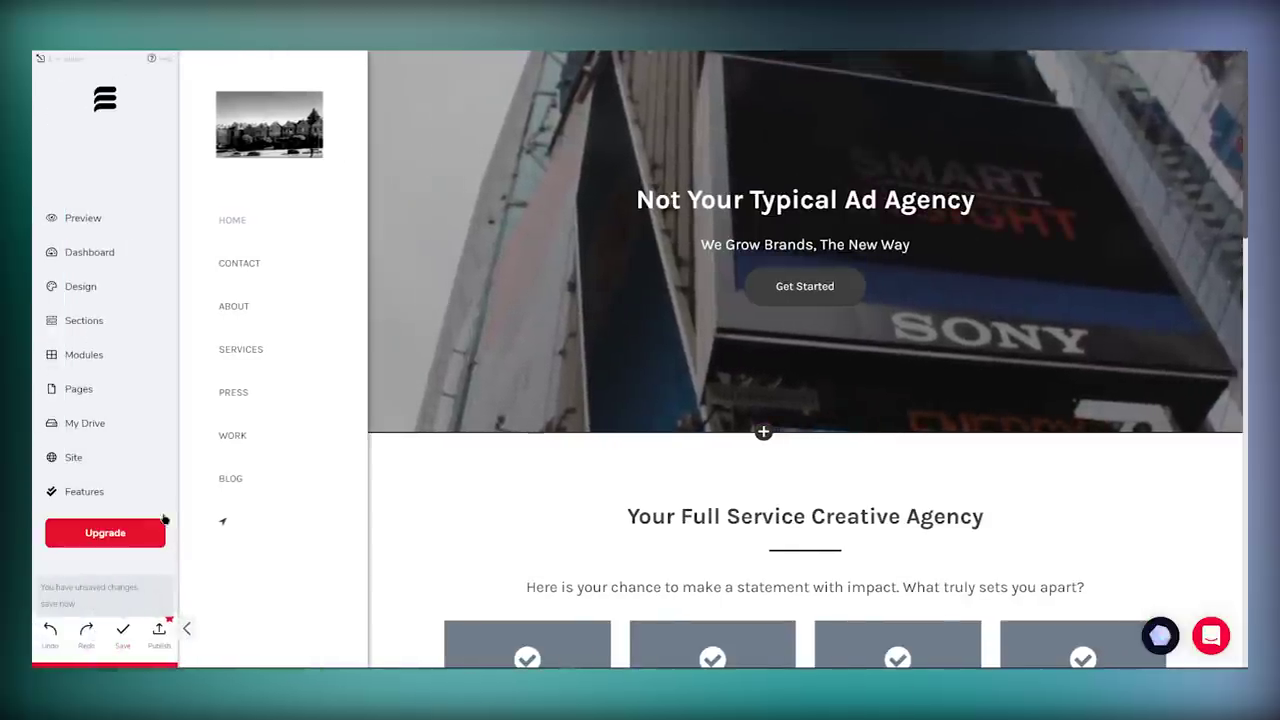
{"action": "scroll", "coordinate": [165, 152], "scroll_direction": "down", "scroll_amount": 5}
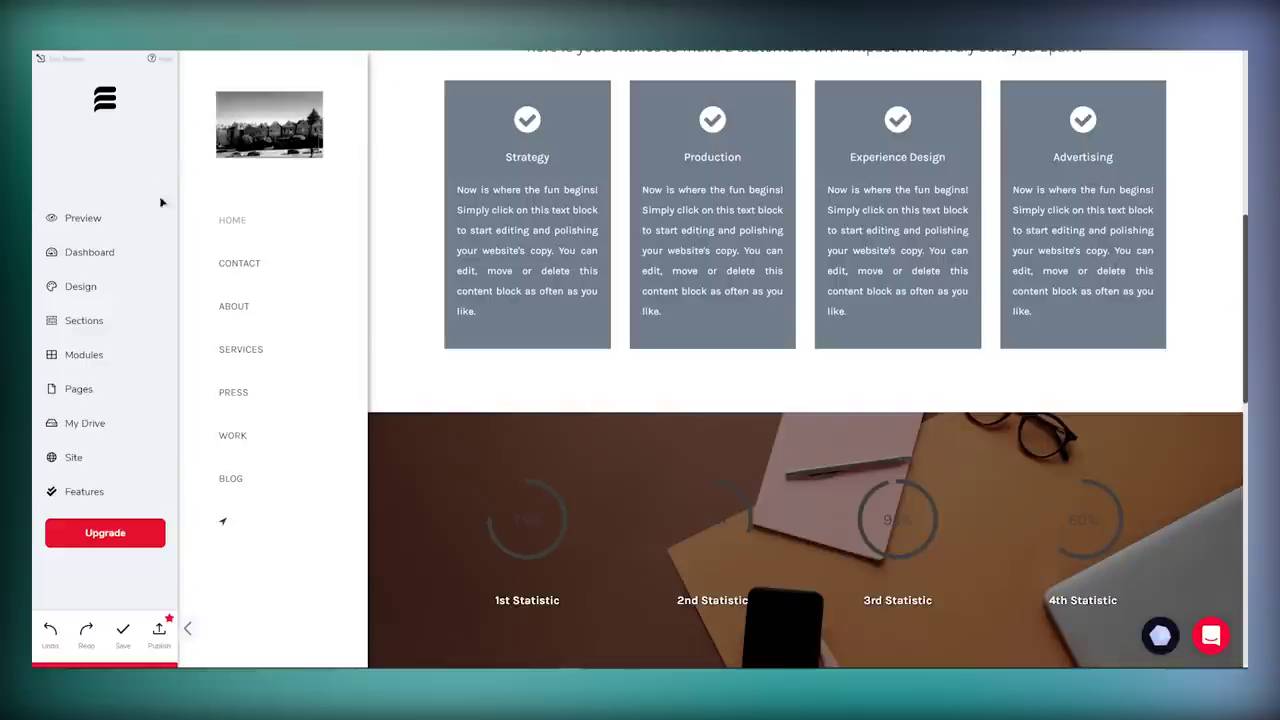
{"action": "left_click", "coordinate": [110, 325]}
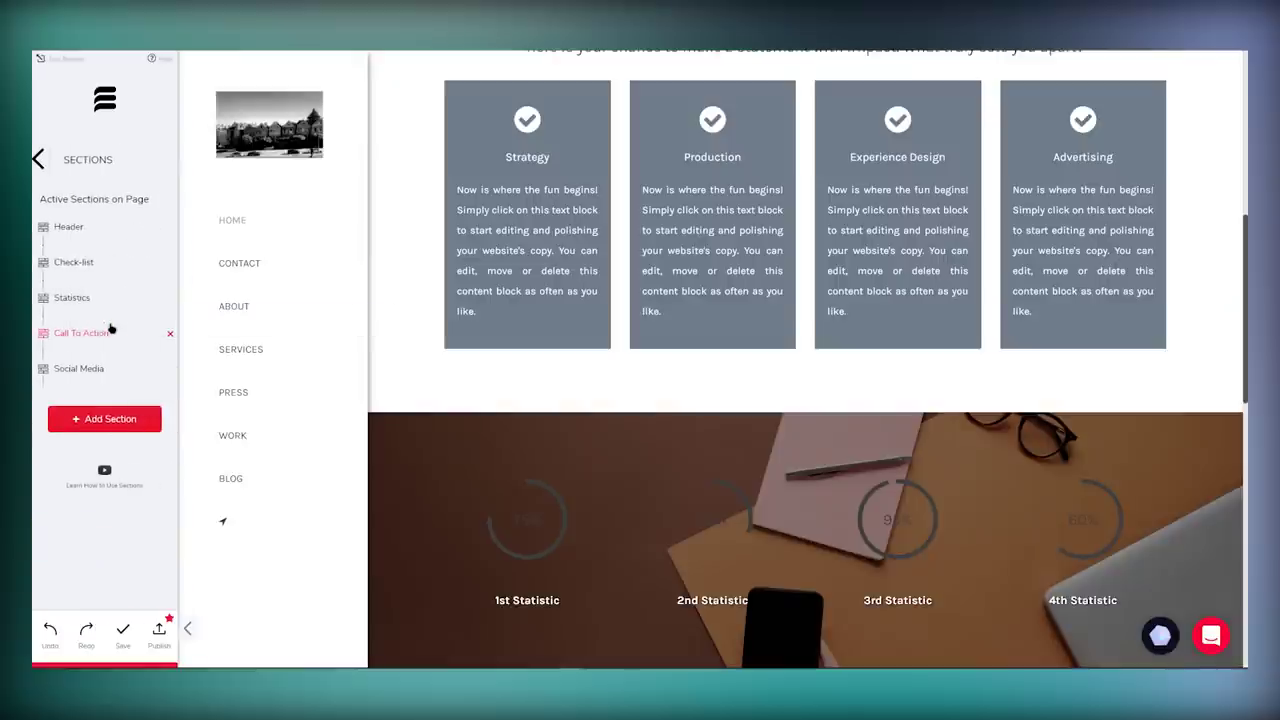
{"action": "left_click_drag", "start_coordinate": [84, 297], "coordinate": [87, 258]}
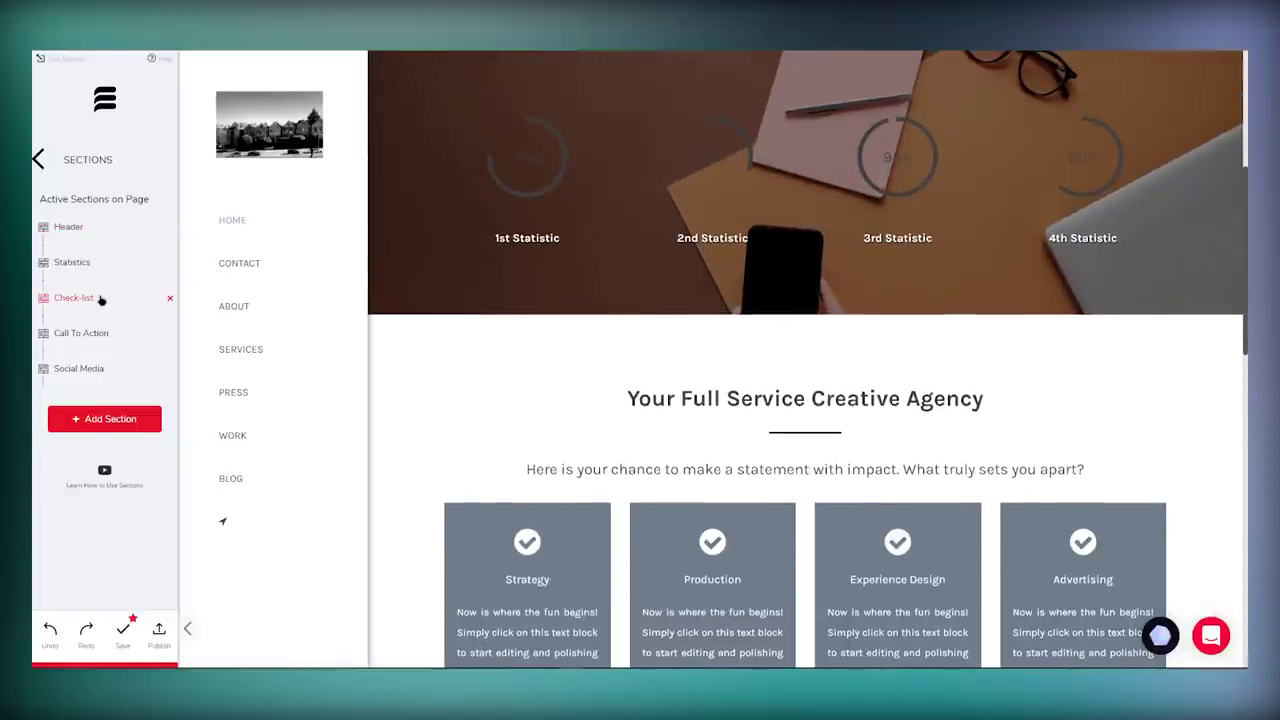
{"action": "left_click_drag", "start_coordinate": [87, 370], "coordinate": [87, 340]}
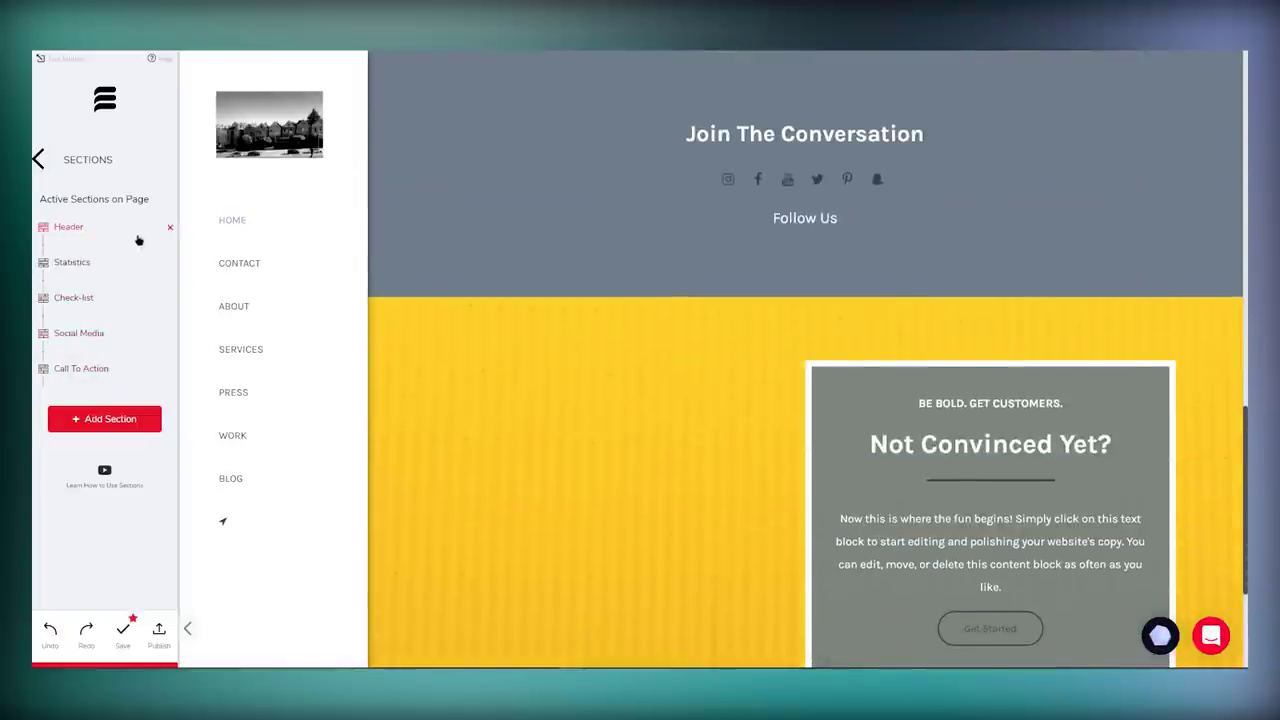
{"action": "left_click", "coordinate": [134, 233]}
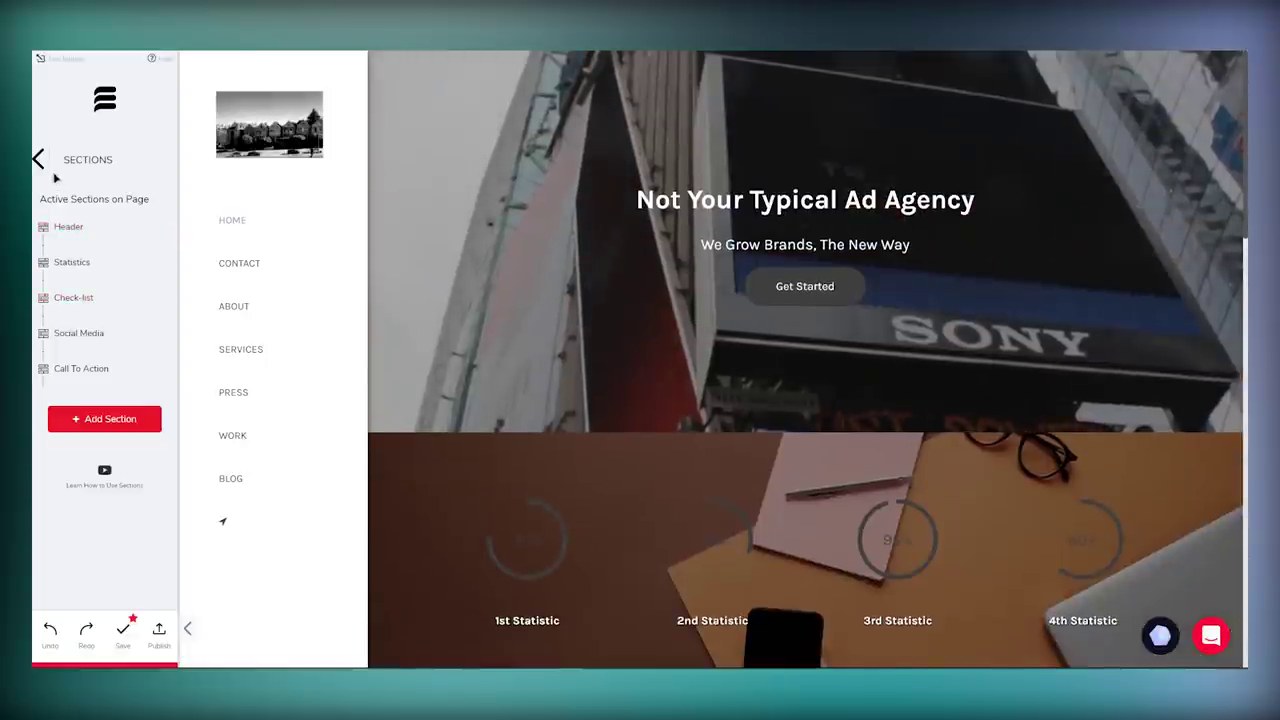
Step: Save the reordered page and scroll through the full desktop preview
{"action": "left_click", "coordinate": [40, 160]}
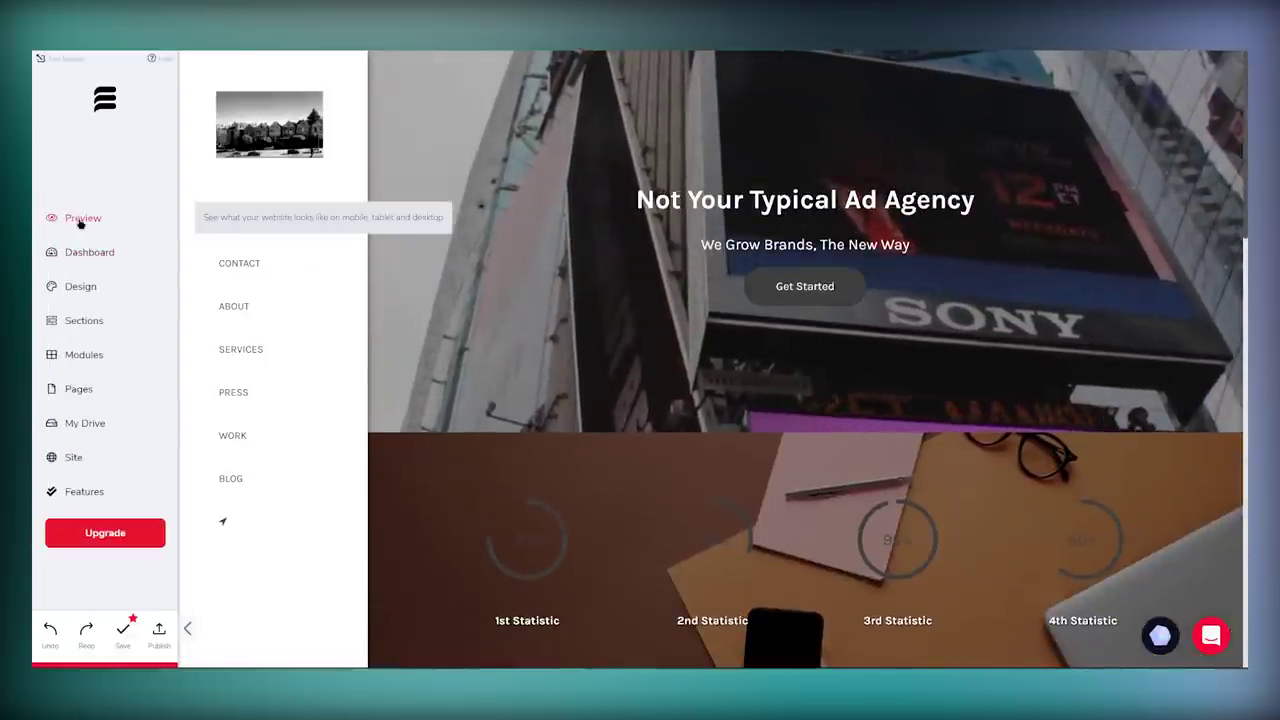
{"action": "left_click", "coordinate": [109, 222]}
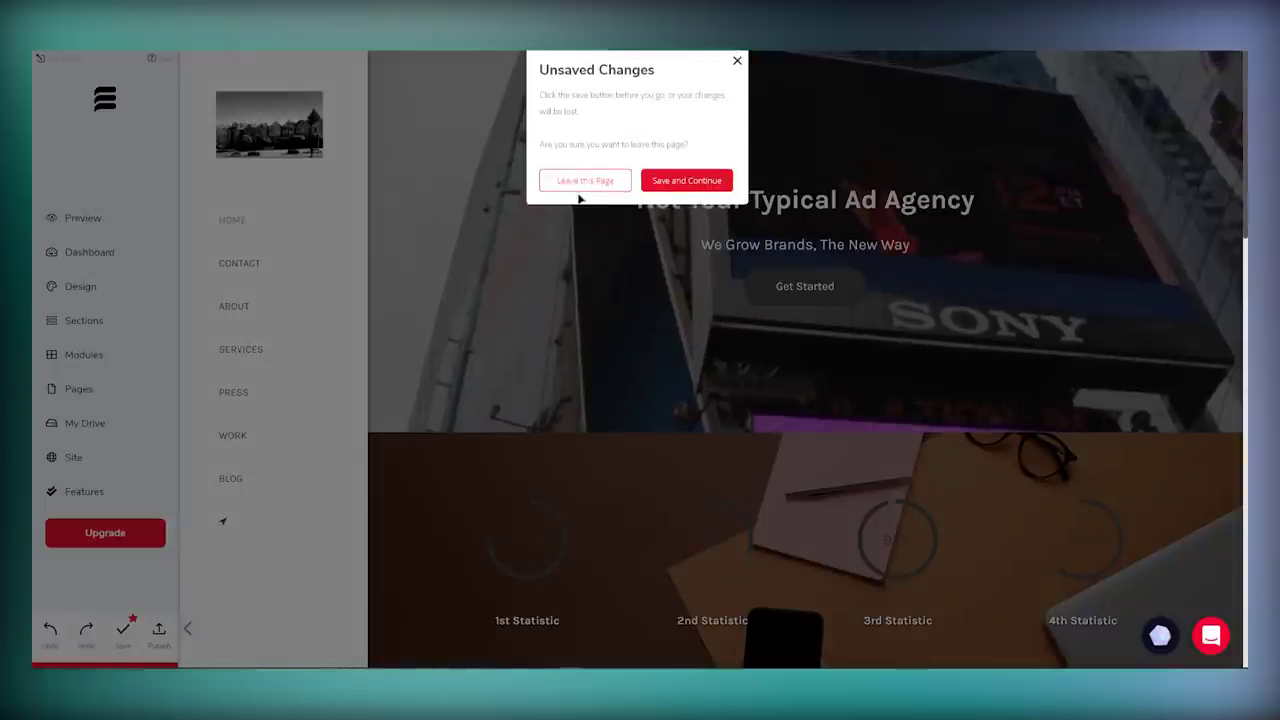
{"action": "left_click", "coordinate": [672, 184]}
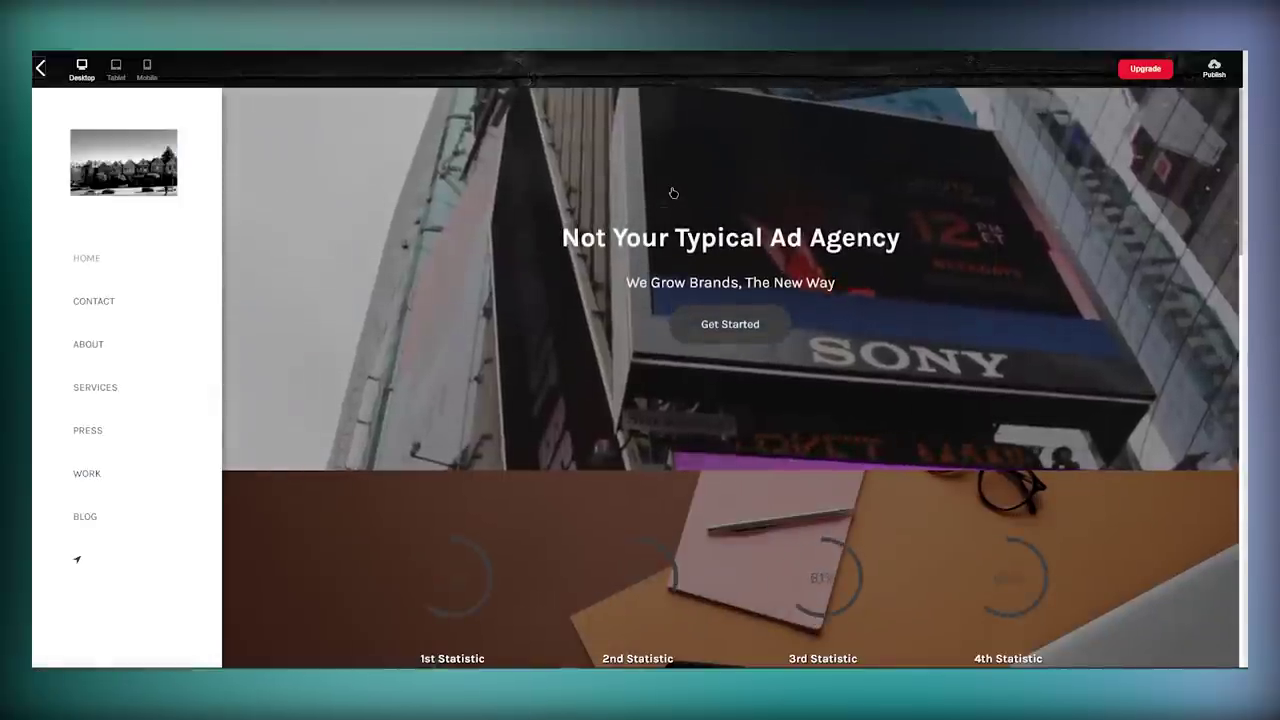
{"action": "scroll", "coordinate": [673, 192], "scroll_direction": "down", "scroll_amount": 2}
{"action": "scroll", "coordinate": [673, 192], "scroll_direction": "down", "scroll_amount": 4}
{"action": "scroll", "coordinate": [673, 192], "scroll_direction": "down", "scroll_amount": 4}
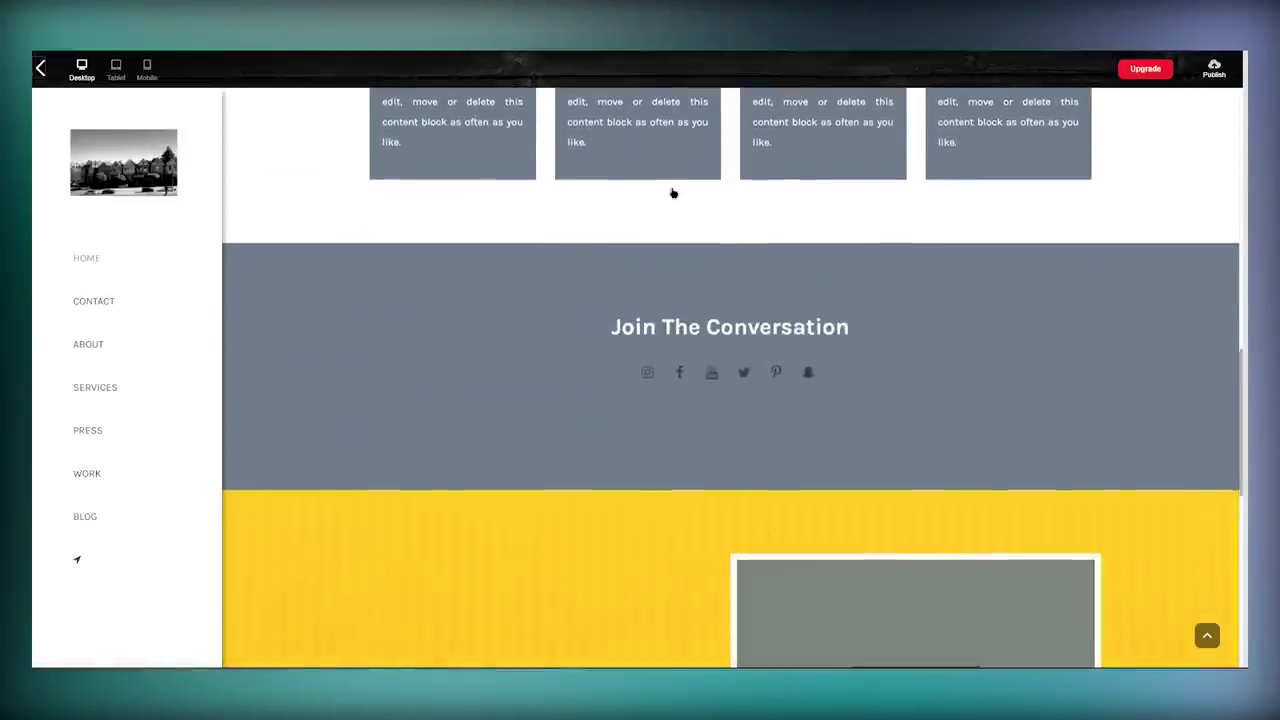
{"action": "scroll", "coordinate": [673, 192], "scroll_direction": "down", "scroll_amount": 3}
{"action": "scroll", "coordinate": [673, 192], "scroll_direction": "up", "scroll_amount": 3}
{"action": "scroll", "coordinate": [673, 192], "scroll_direction": "up", "scroll_amount": 4}
{"action": "scroll", "coordinate": [673, 192], "scroll_direction": "up", "scroll_amount": 2}
Step: Leave the preview and apply Style 2 to the whole site
{"action": "scroll", "coordinate": [673, 192], "scroll_direction": "up", "scroll_amount": 3}
{"action": "key", "text": "Escape"}
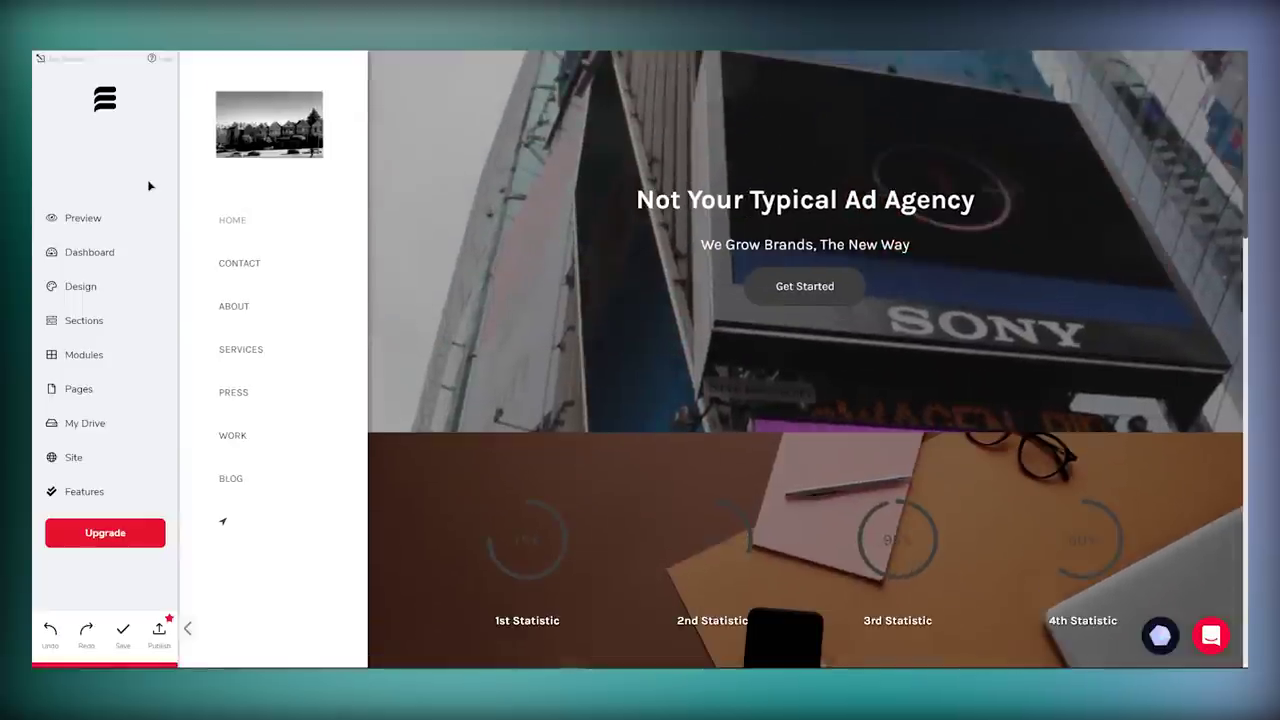
{"action": "left_click", "coordinate": [80, 287]}
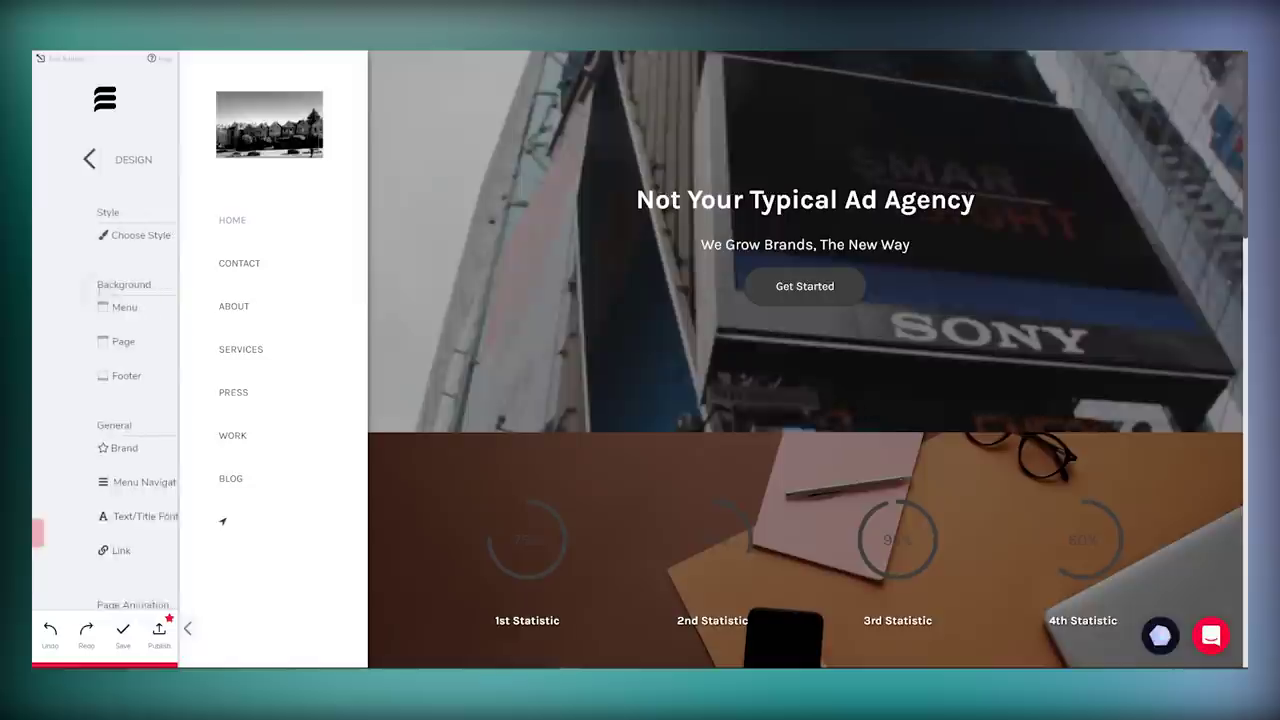
{"action": "left_click", "coordinate": [142, 234]}
{"action": "left_click", "coordinate": [114, 444]}
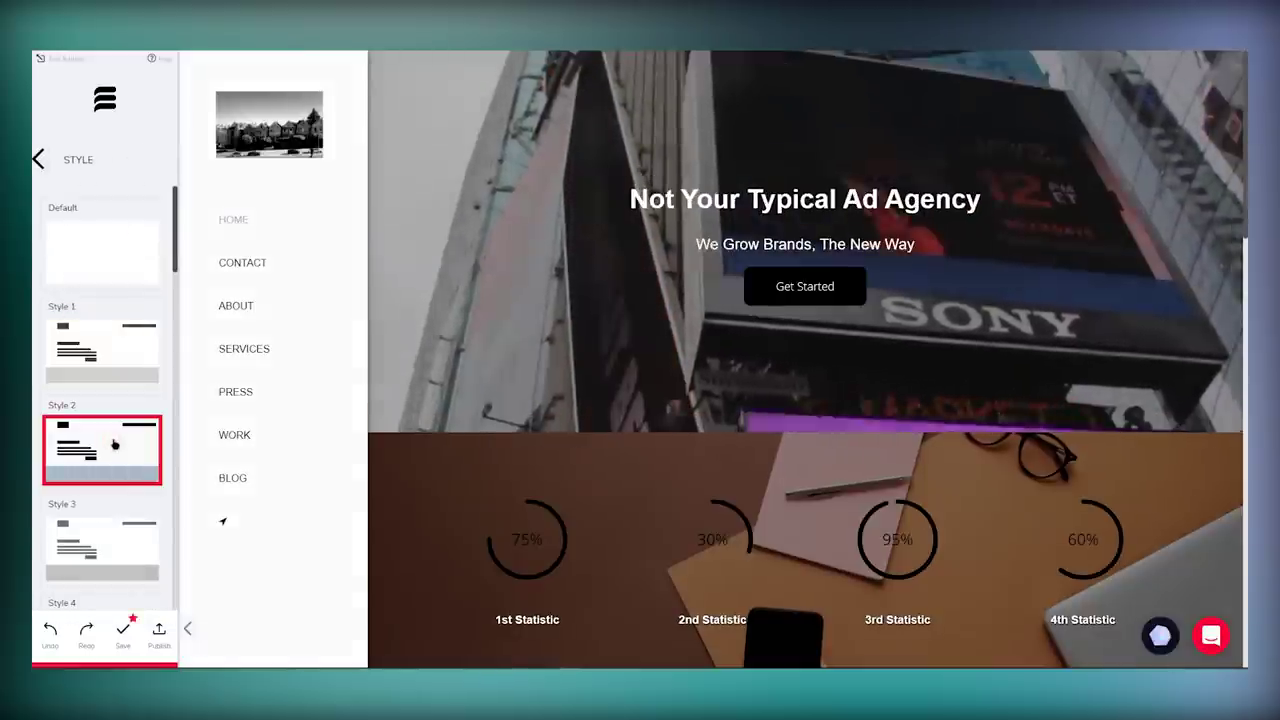
{"action": "left_click", "coordinate": [39, 161]}
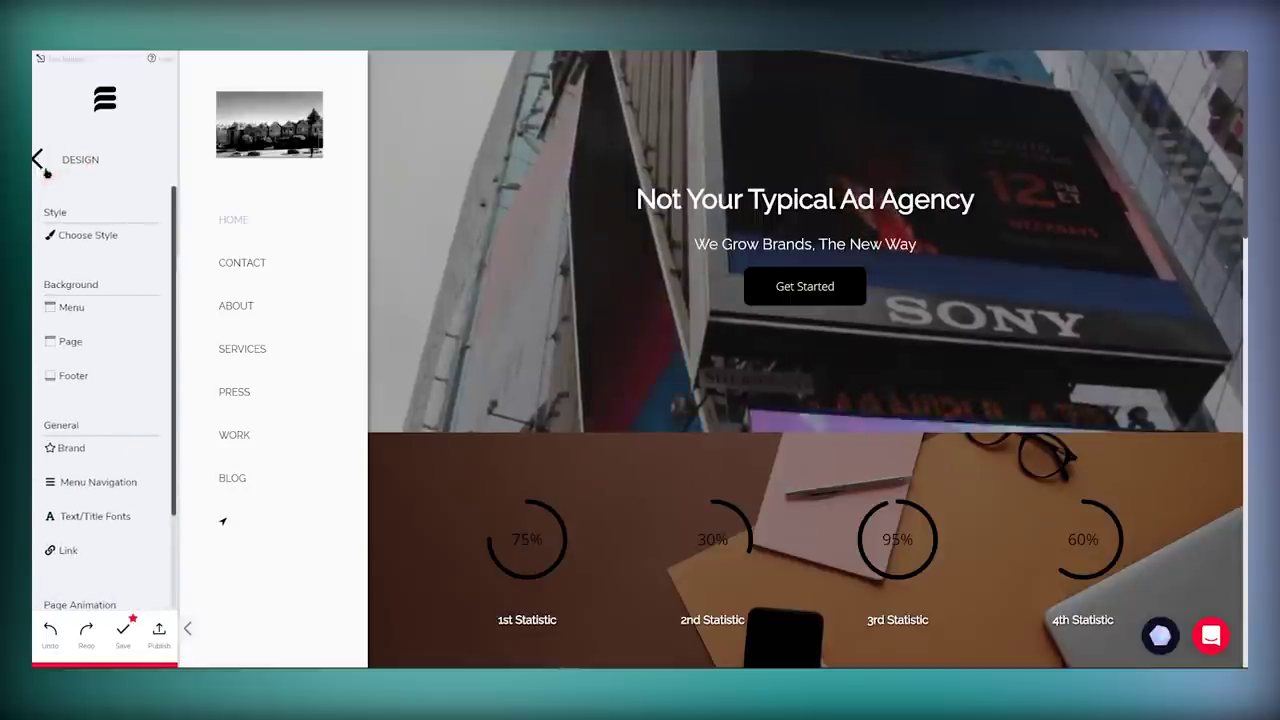
Step: Switch the site's text and title fonts to the Merriweather pairing
{"action": "scroll", "coordinate": [126, 325], "scroll_direction": "down", "scroll_amount": 3}
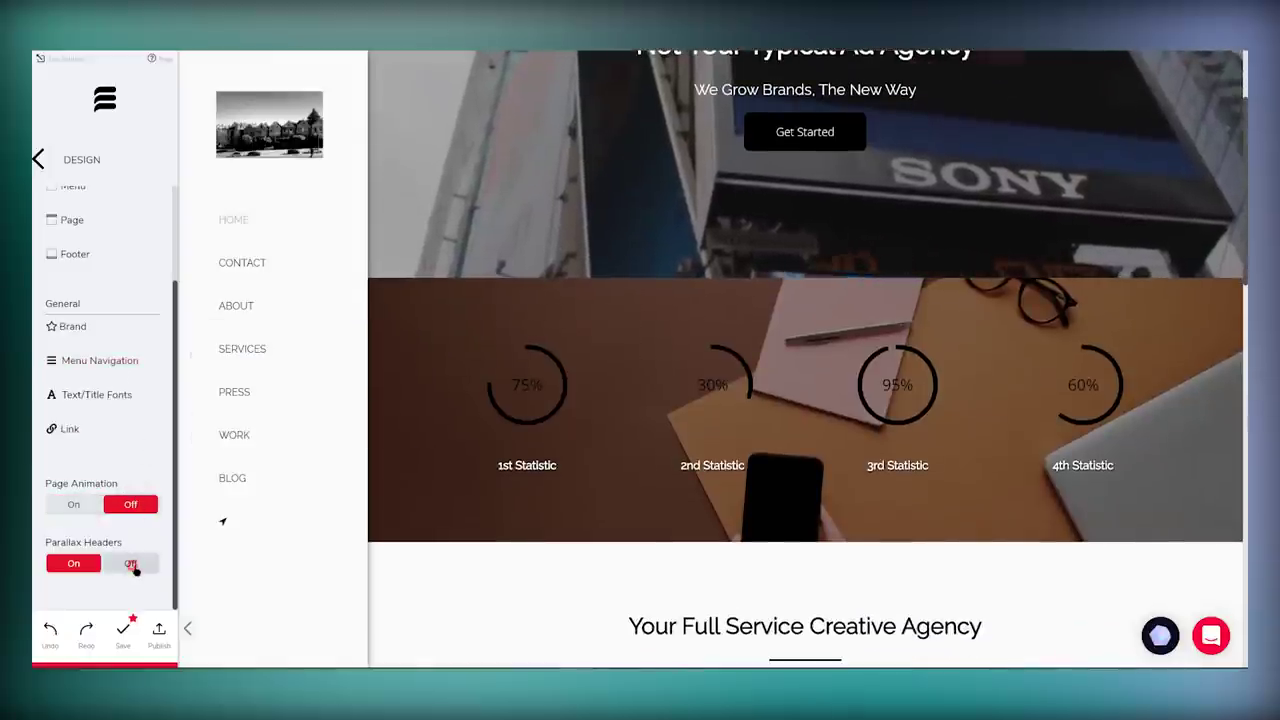
{"action": "left_click", "coordinate": [103, 396]}
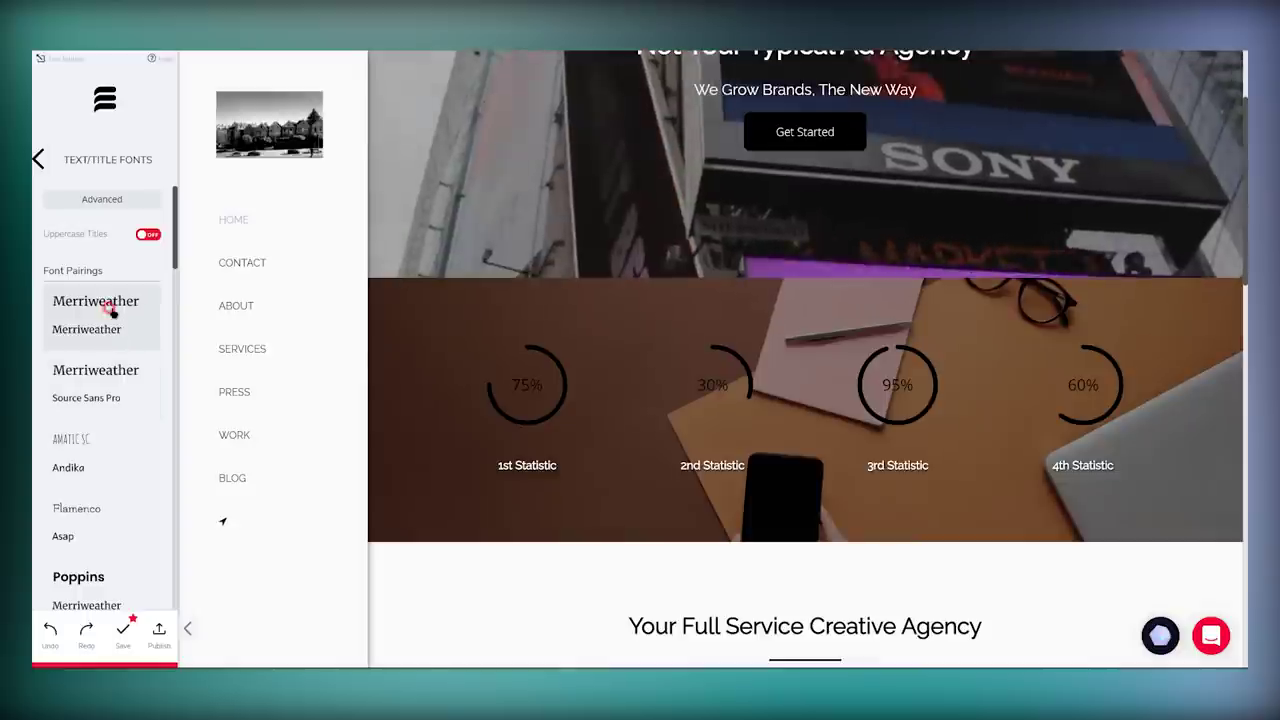
{"action": "left_click", "coordinate": [118, 348]}
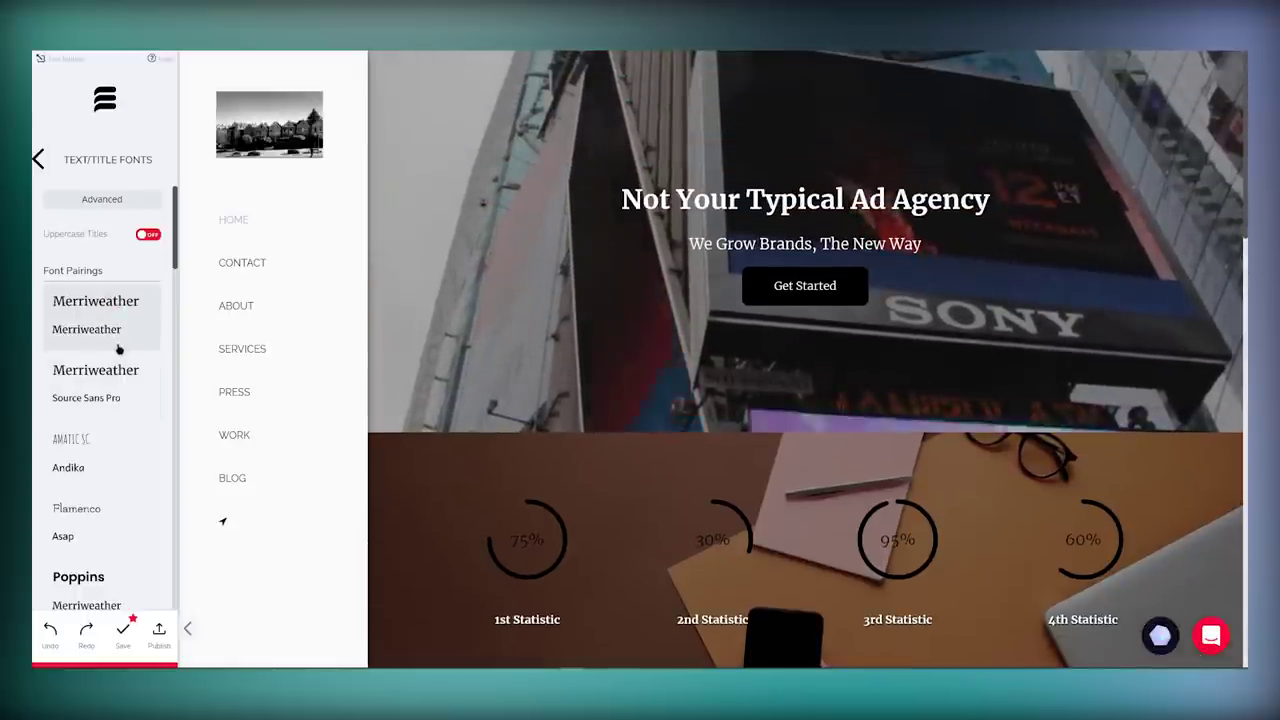
{"action": "left_click", "coordinate": [39, 160]}
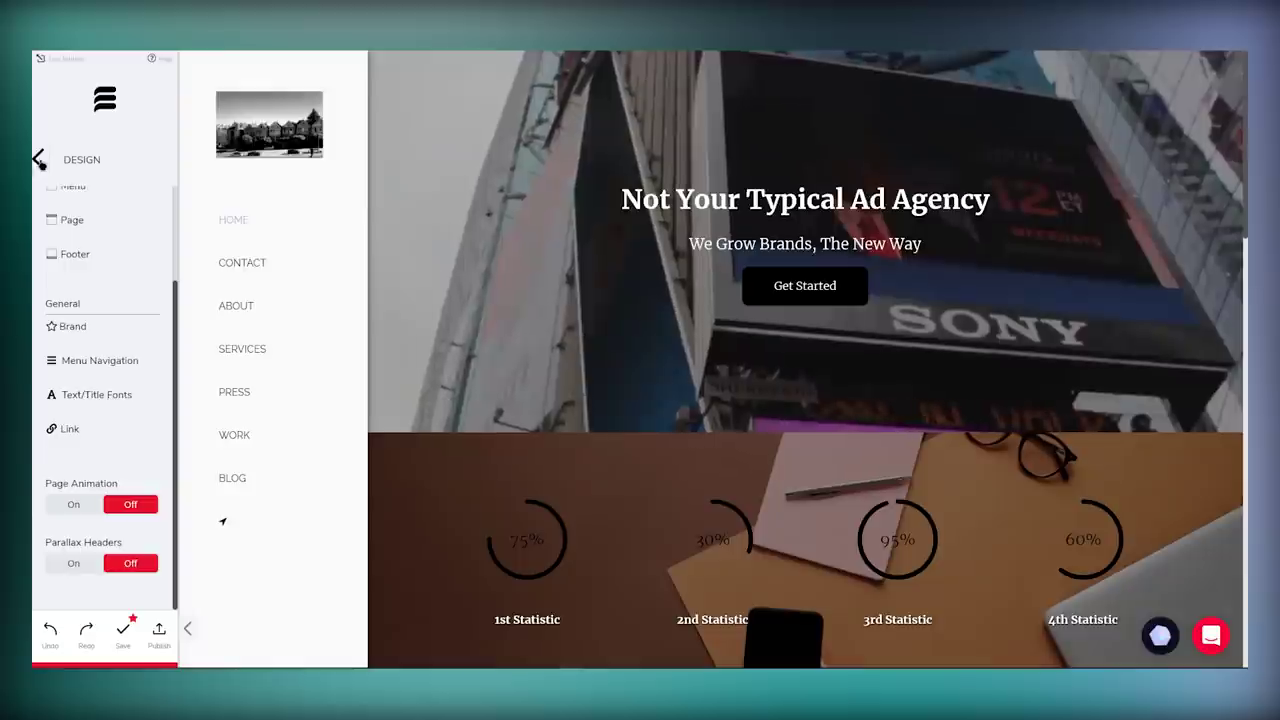
{"action": "scroll", "coordinate": [144, 266], "scroll_direction": "up", "scroll_amount": 2}
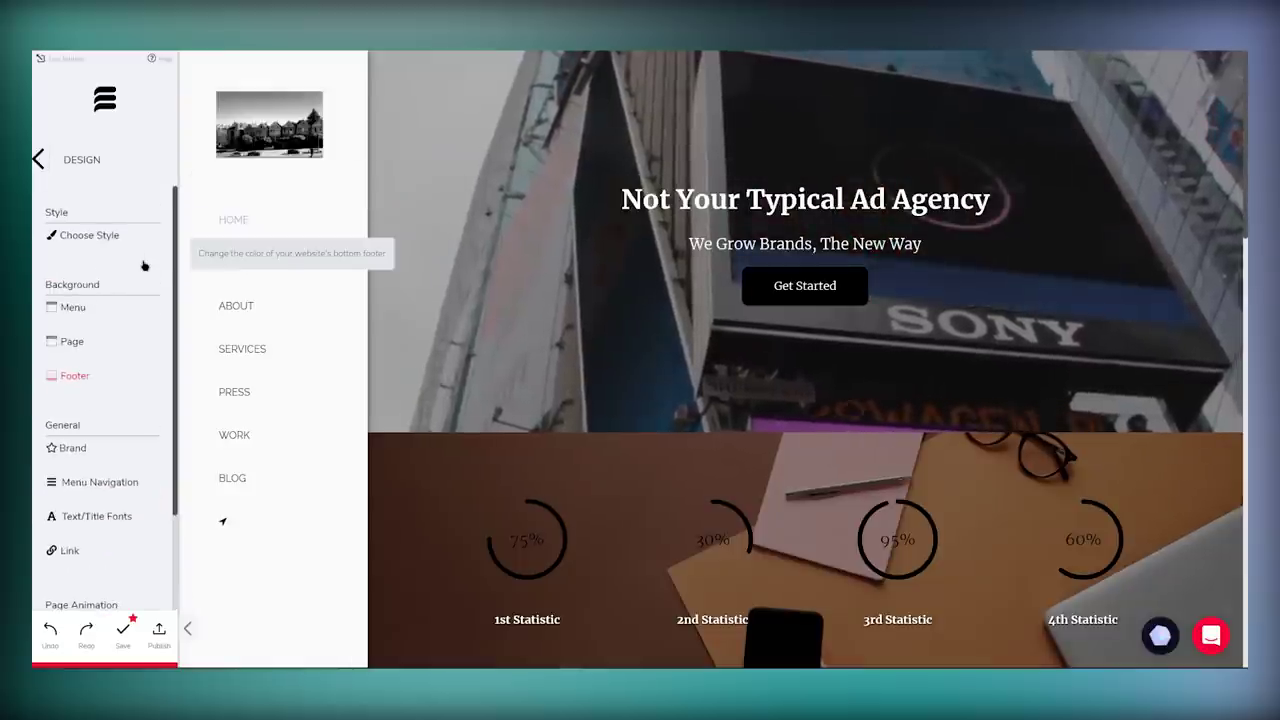
Step: Leave the Design panel and go back to the main editor sidebar
{"action": "left_click", "coordinate": [44, 166]}
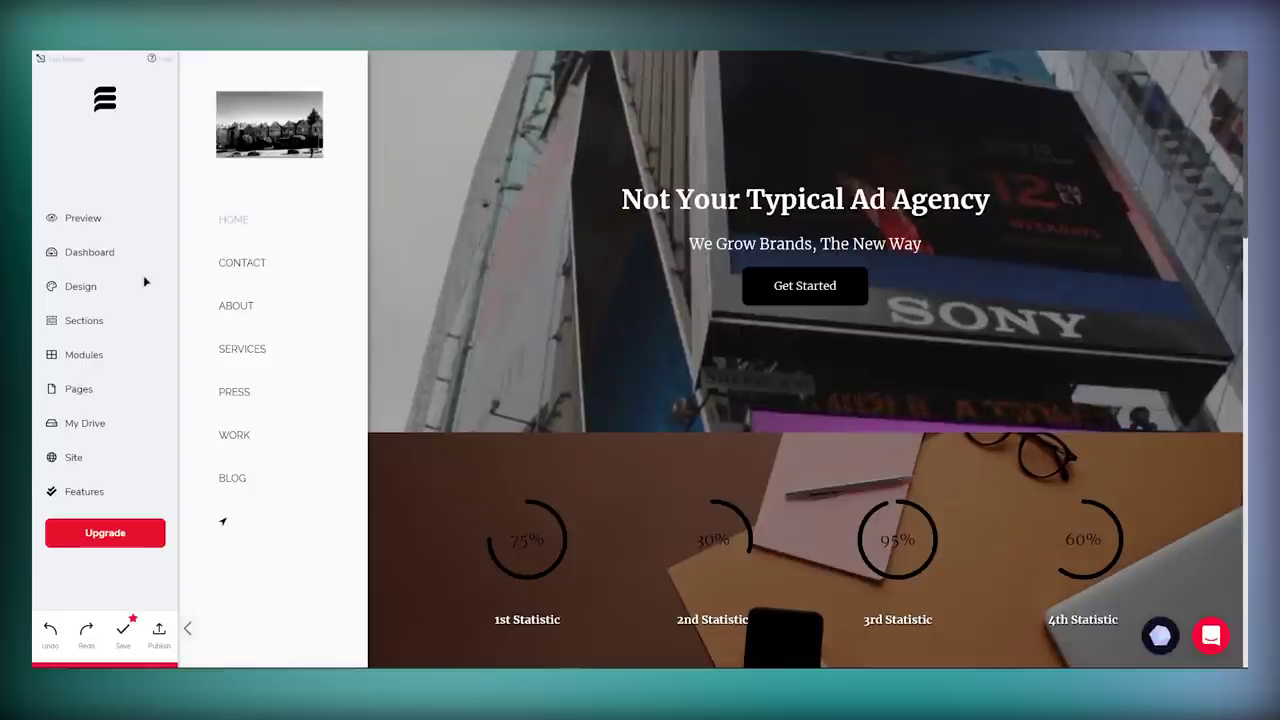
Step: Add an empty video block to the hero section, leaving its source unset
{"action": "left_click", "coordinate": [110, 360]}
{"action": "scroll", "coordinate": [104, 355], "scroll_direction": "down", "scroll_amount": 2}
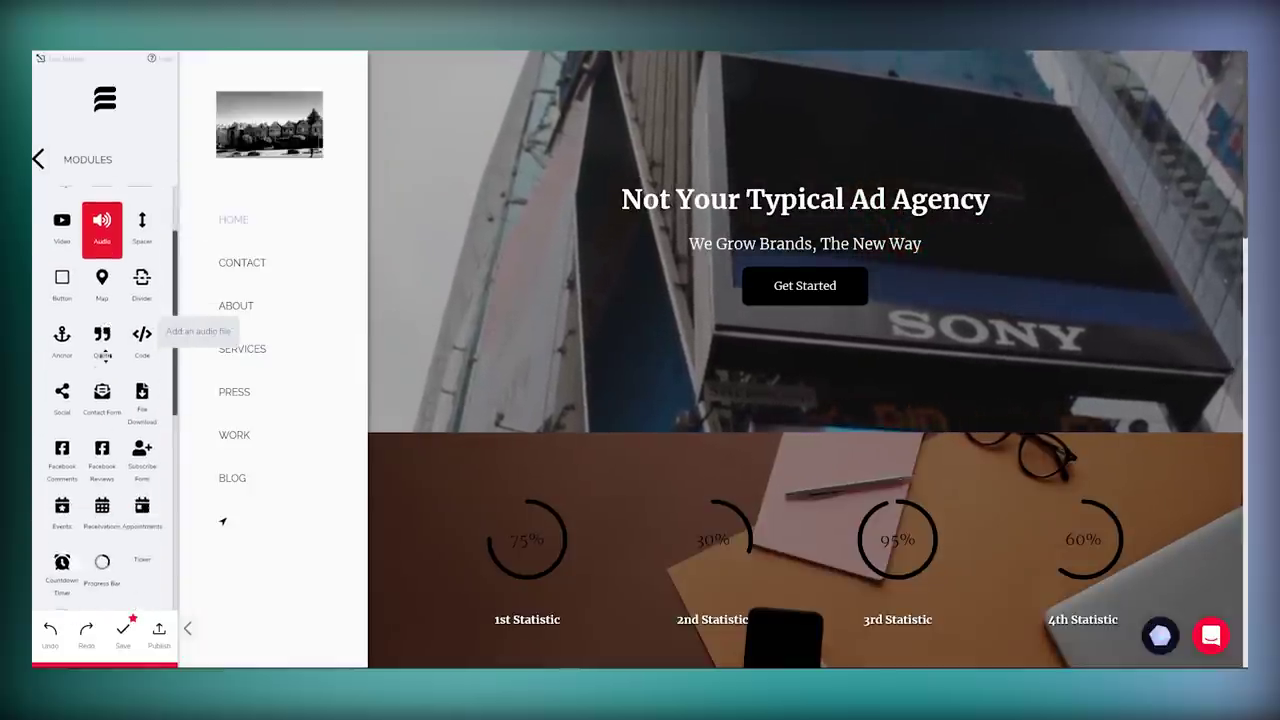
{"action": "scroll", "coordinate": [104, 370], "scroll_direction": "down", "scroll_amount": 1}
{"action": "scroll", "coordinate": [105, 400], "scroll_direction": "down", "scroll_amount": 1}
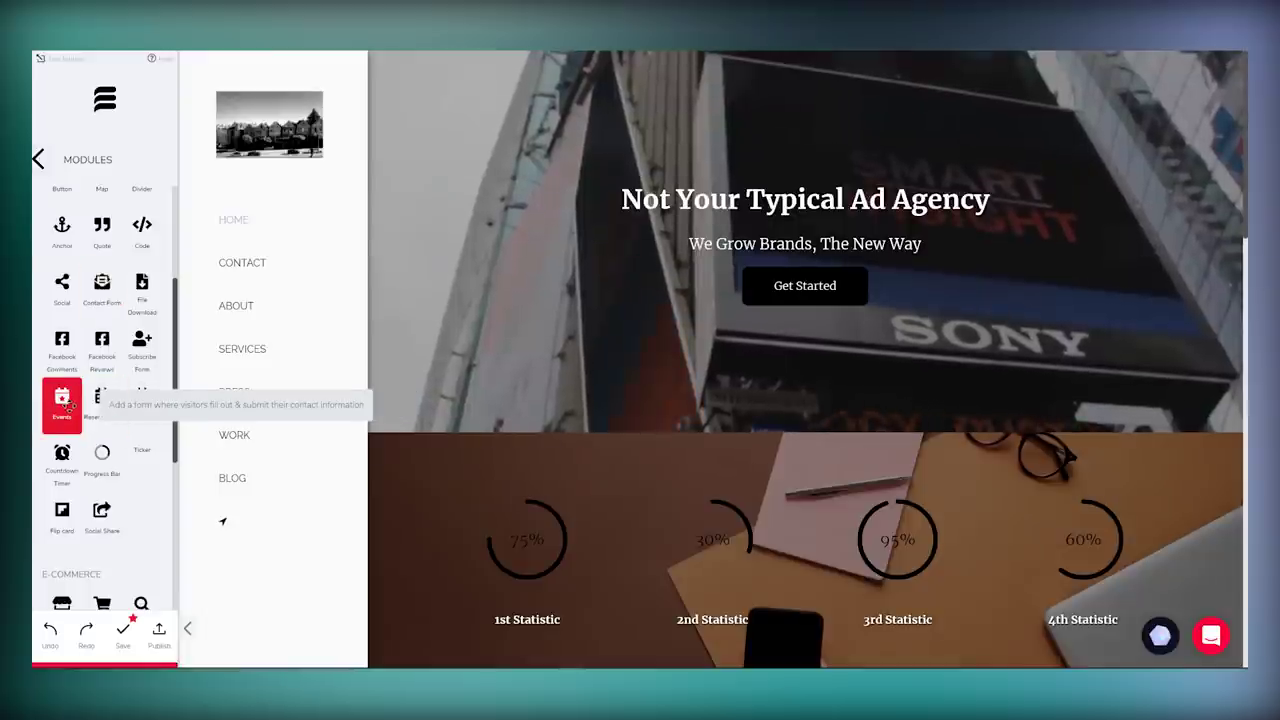
{"action": "scroll", "coordinate": [67, 404], "scroll_direction": "down", "scroll_amount": 5}
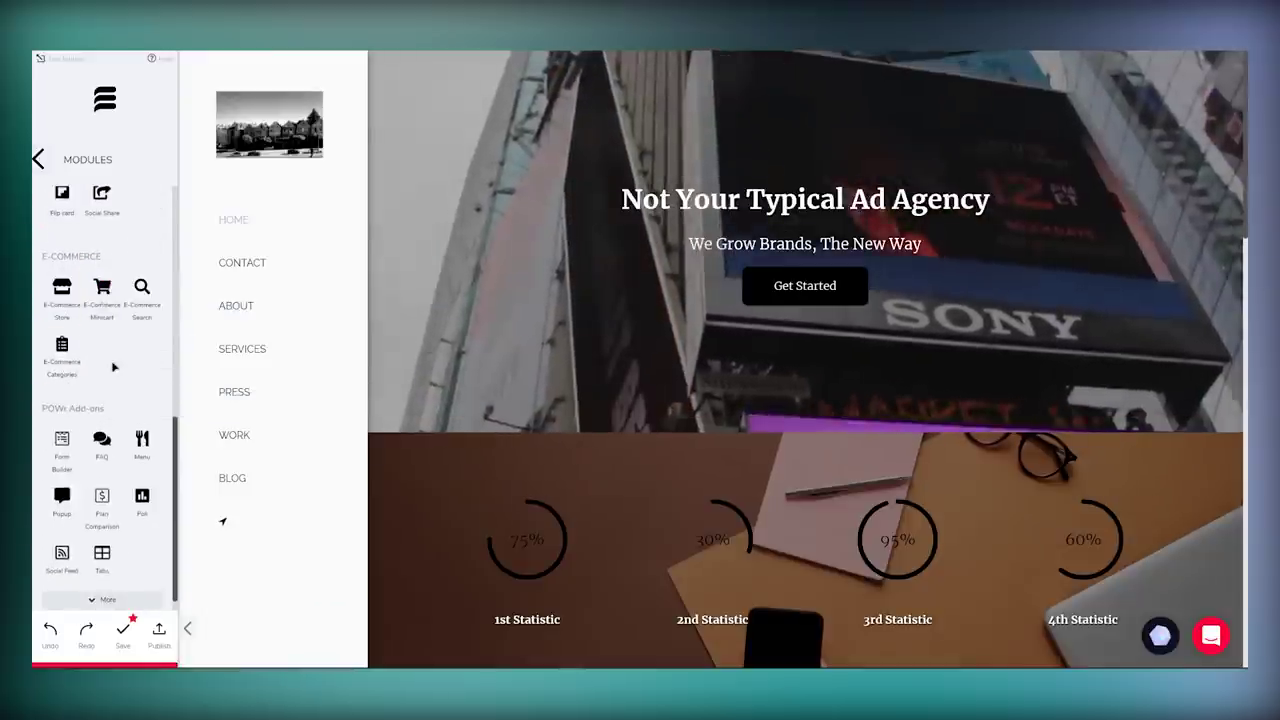
{"action": "scroll", "coordinate": [152, 367], "scroll_direction": "up", "scroll_amount": 2}
{"action": "scroll", "coordinate": [158, 367], "scroll_direction": "up", "scroll_amount": 3}
{"action": "scroll", "coordinate": [162, 367], "scroll_direction": "up", "scroll_amount": 5}
{"action": "scroll", "coordinate": [163, 367], "scroll_direction": "up", "scroll_amount": 1}
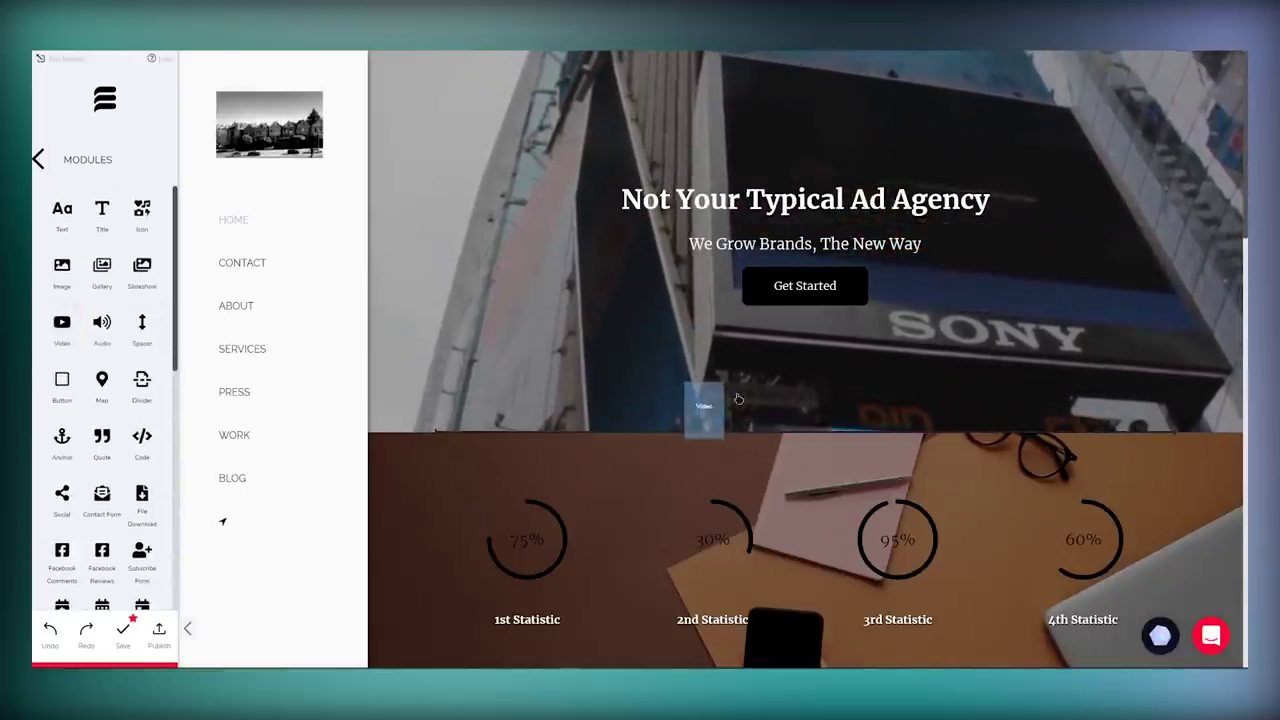
{"action": "left_click_drag", "start_coordinate": [746, 395], "coordinate": [746, 400]}
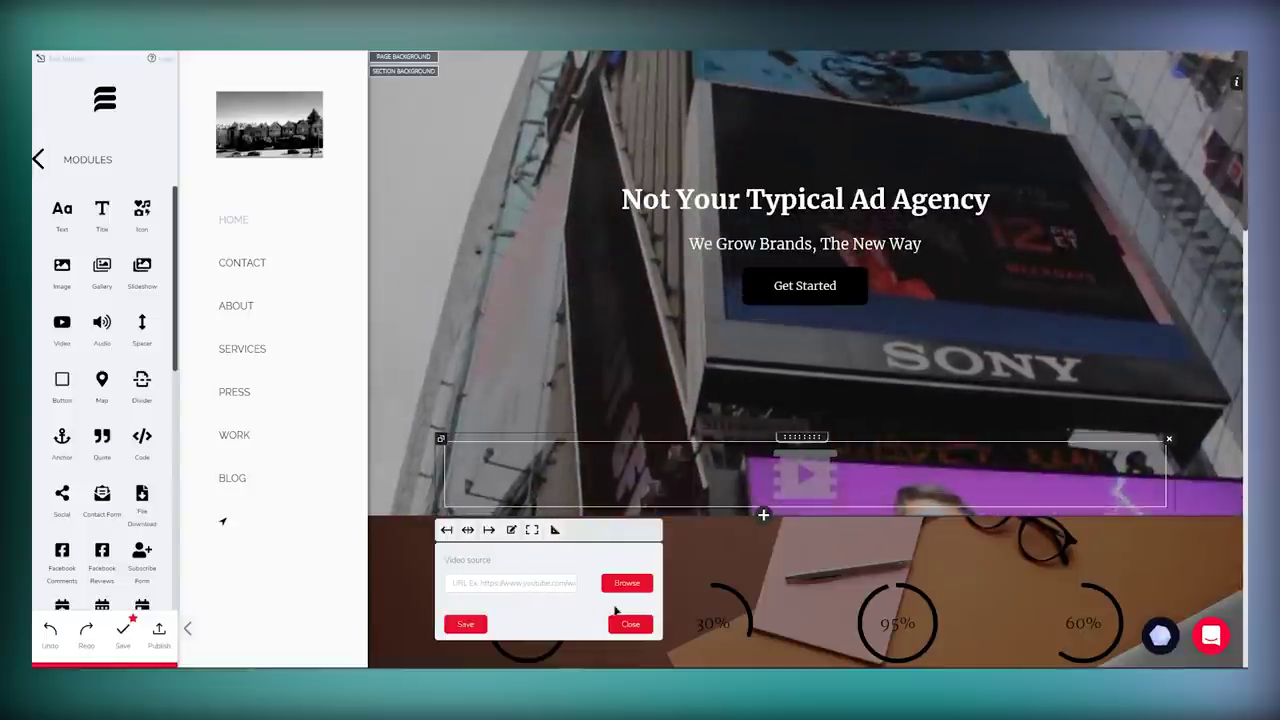
{"action": "left_click", "coordinate": [486, 624]}
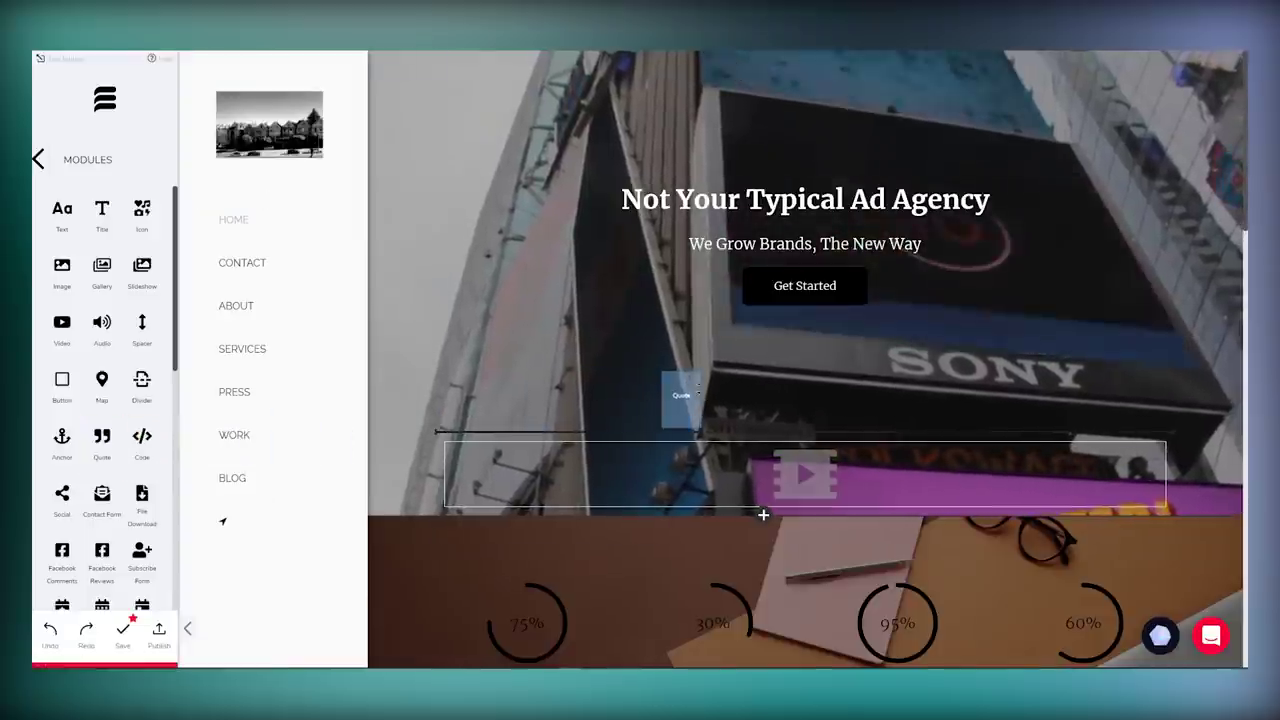
Step: Add a quote block to the hero, right-aligned with Small padding
{"action": "left_click_drag", "start_coordinate": [105, 437], "coordinate": [698, 388]}
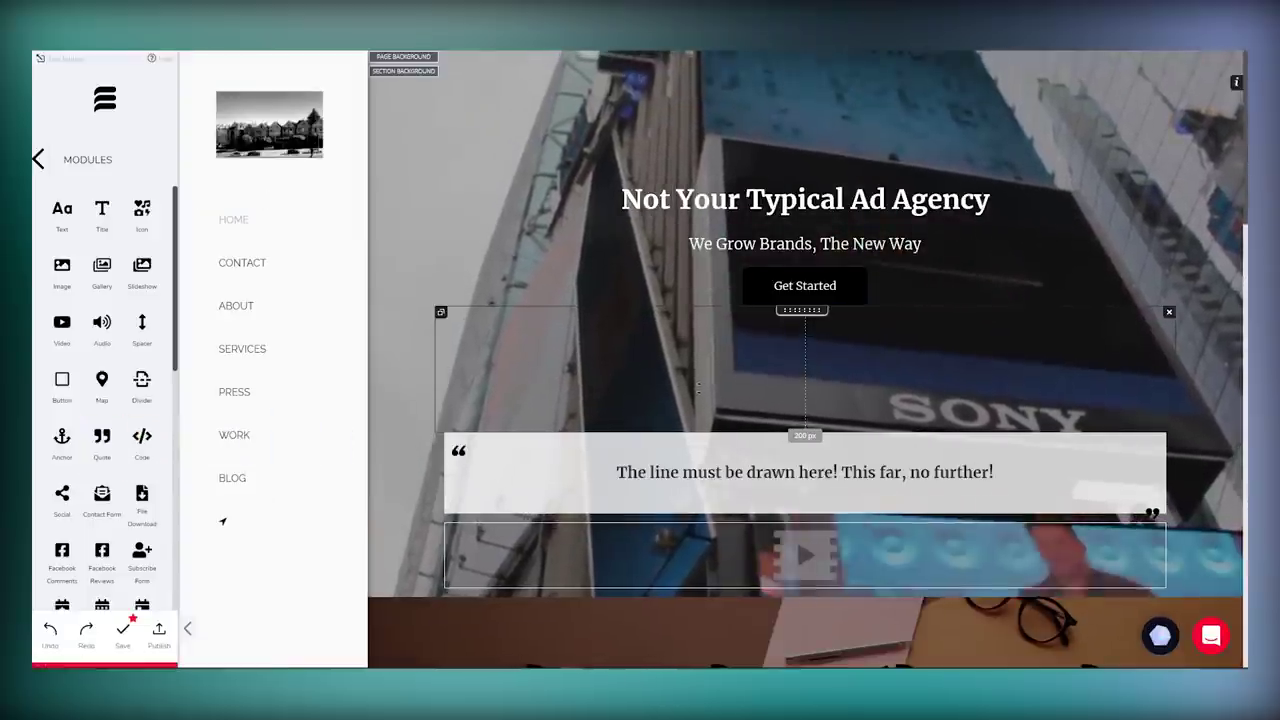
{"action": "left_click", "coordinate": [1030, 464]}
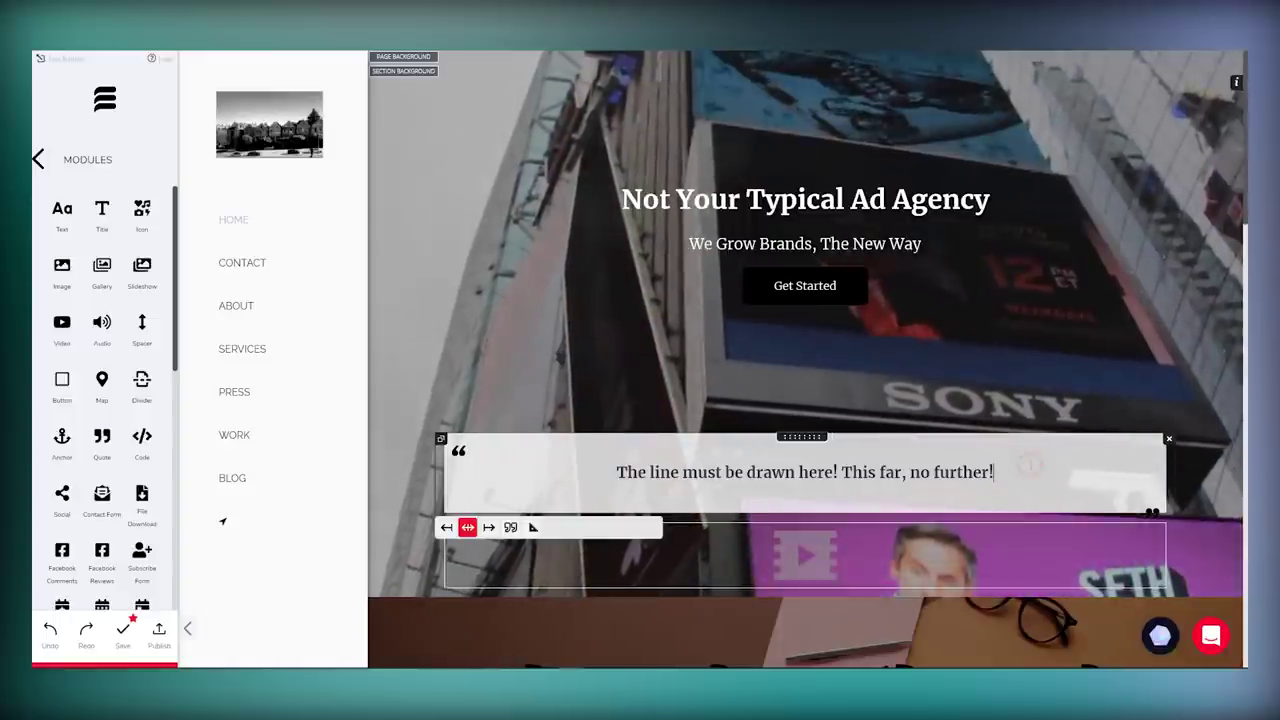
{"action": "left_click", "coordinate": [489, 527]}
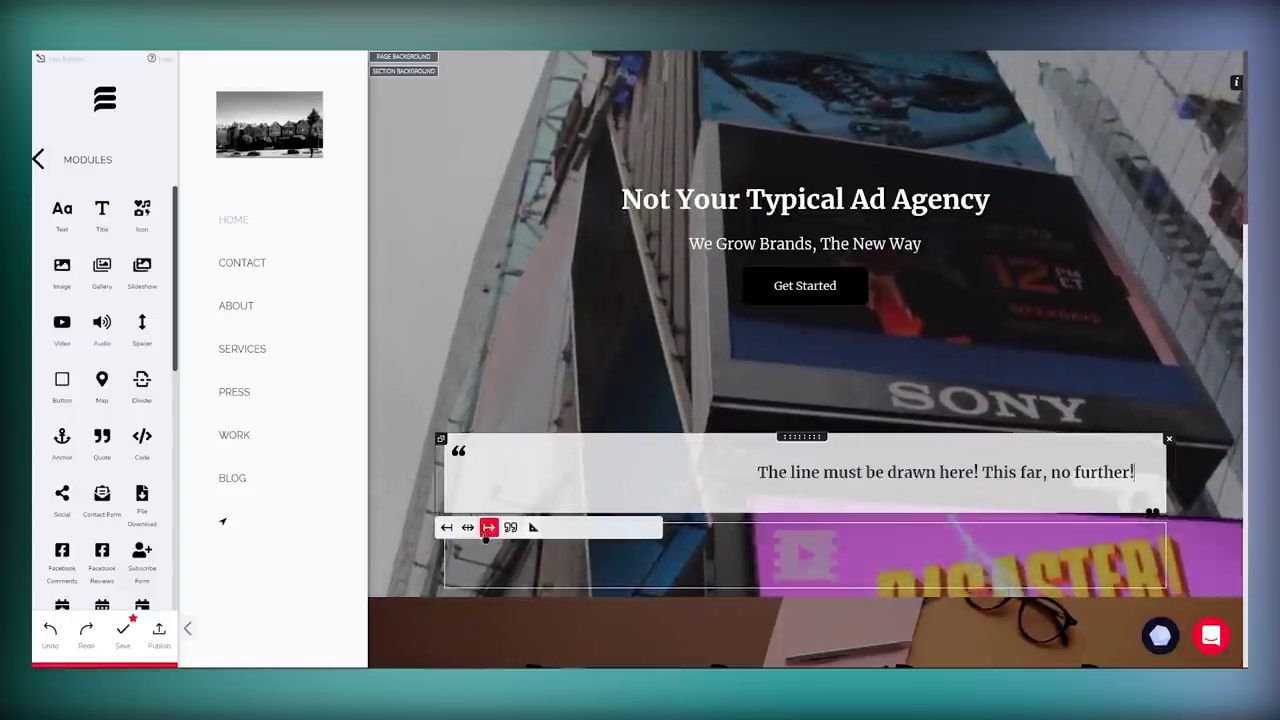
{"action": "left_click", "coordinate": [532, 528]}
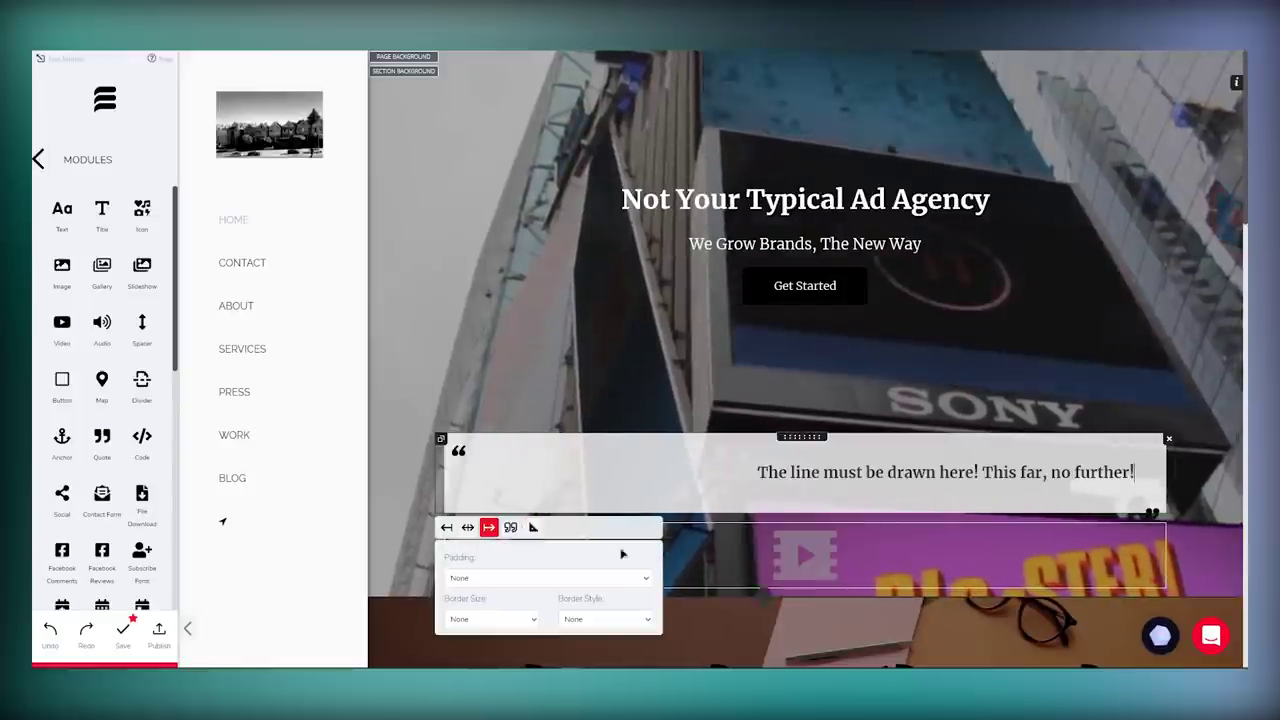
{"action": "left_click", "coordinate": [617, 606]}
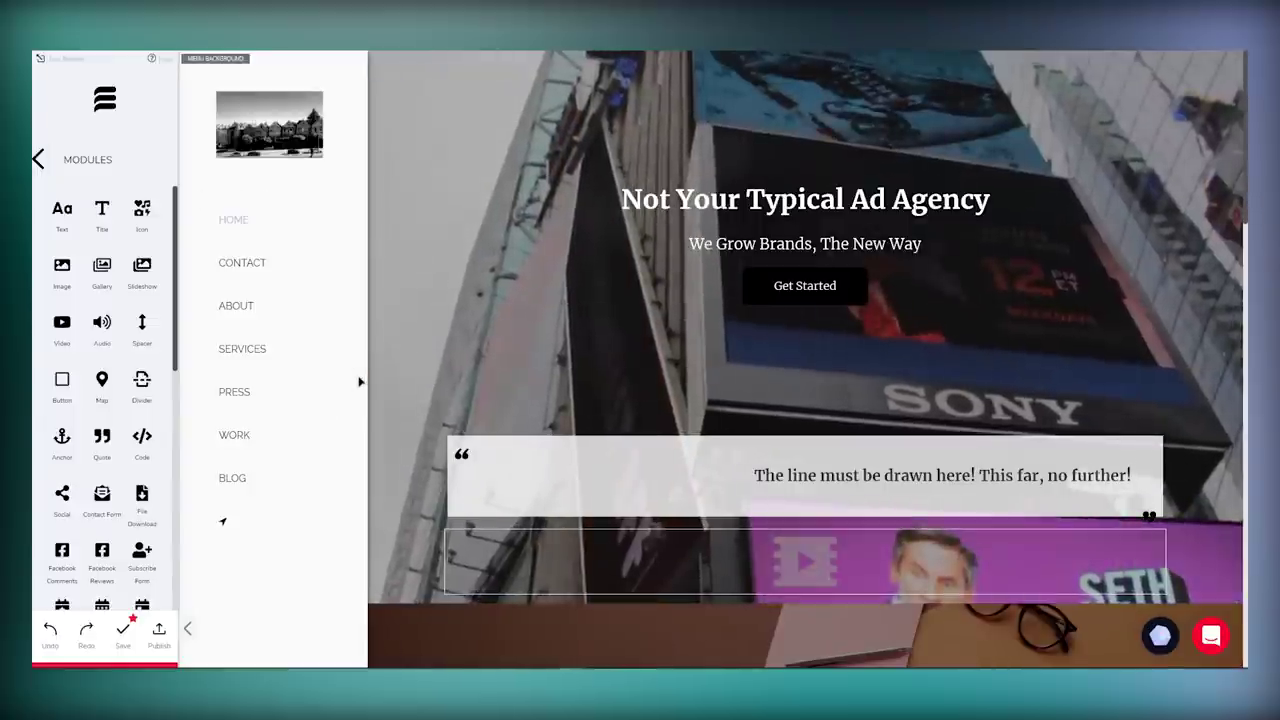
{"action": "left_click", "coordinate": [40, 159]}
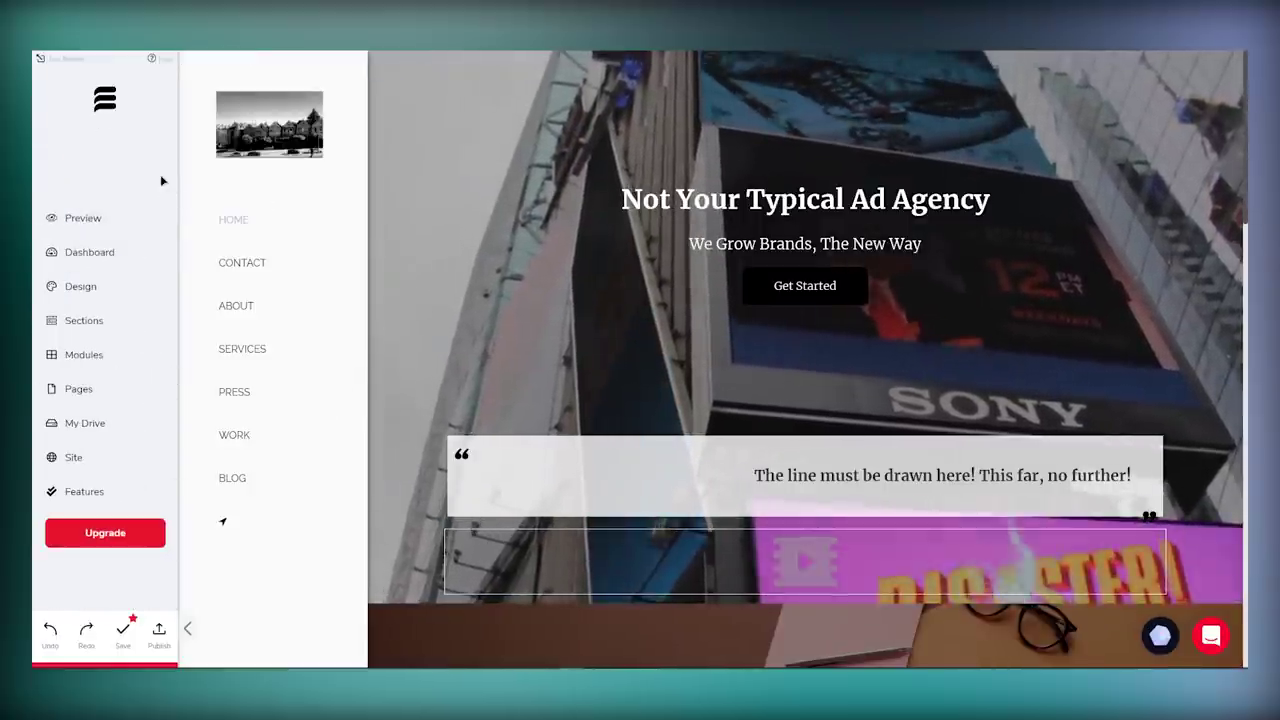
{"action": "left_click", "coordinate": [110, 432]}
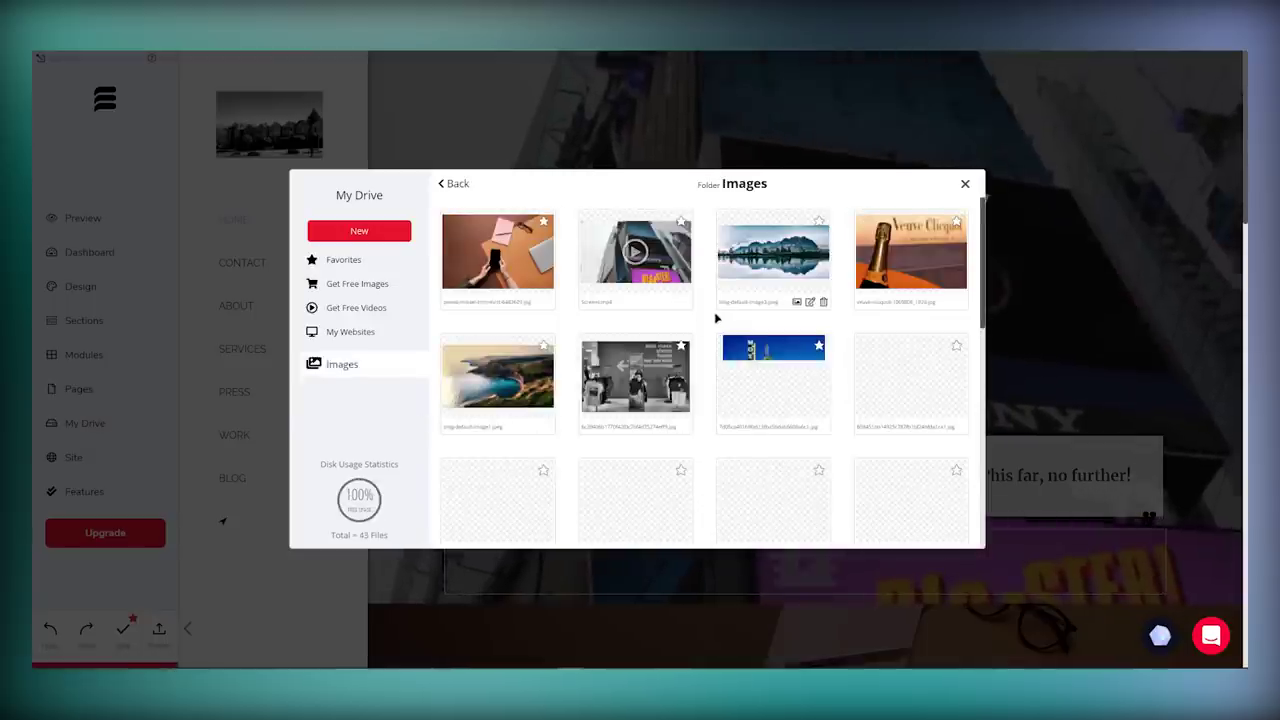
{"action": "scroll", "coordinate": [714, 318], "scroll_direction": "down", "scroll_amount": 1}
{"action": "scroll", "coordinate": [714, 318], "scroll_direction": "down", "scroll_amount": 1}
{"action": "scroll", "coordinate": [714, 318], "scroll_direction": "down", "scroll_amount": 1}
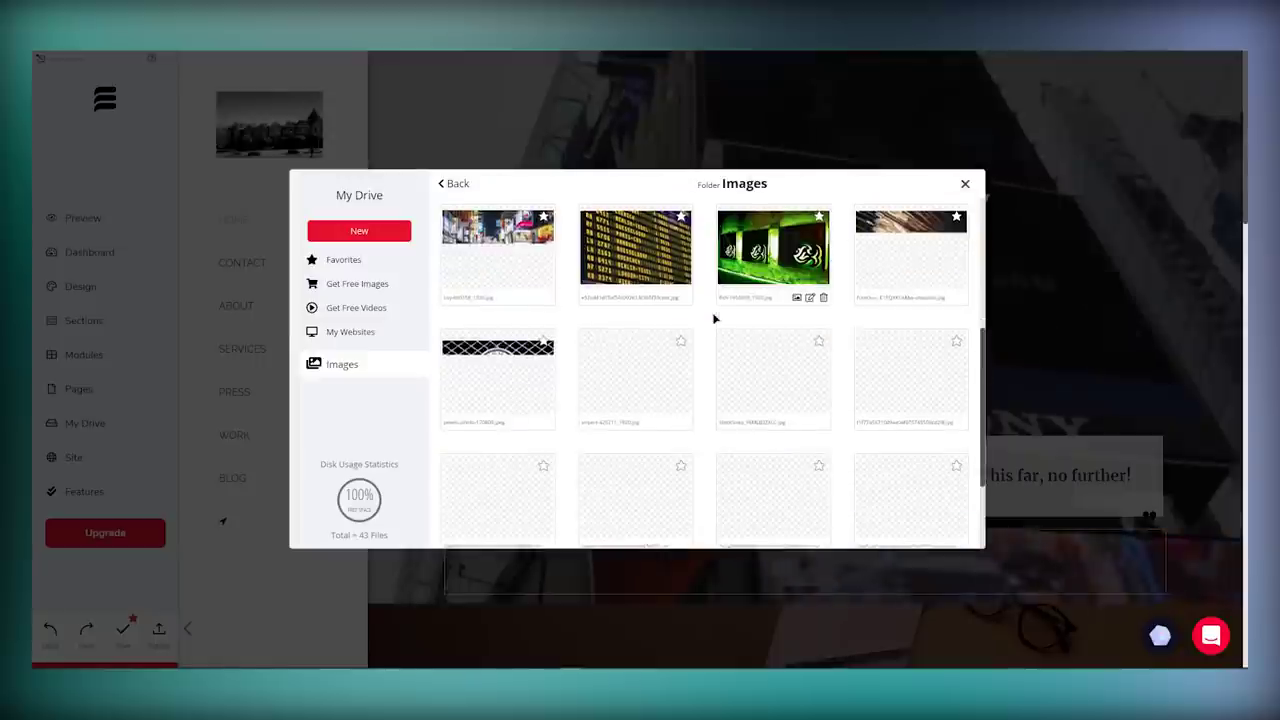
{"action": "scroll", "coordinate": [714, 318], "scroll_direction": "down", "scroll_amount": 2}
{"action": "scroll", "coordinate": [714, 318], "scroll_direction": "down", "scroll_amount": 1}
{"action": "scroll", "coordinate": [714, 318], "scroll_direction": "up", "scroll_amount": 3}
{"action": "scroll", "coordinate": [714, 318], "scroll_direction": "up", "scroll_amount": 3}
{"action": "left_click", "coordinate": [352, 332]}
{"action": "left_click", "coordinate": [354, 310]}
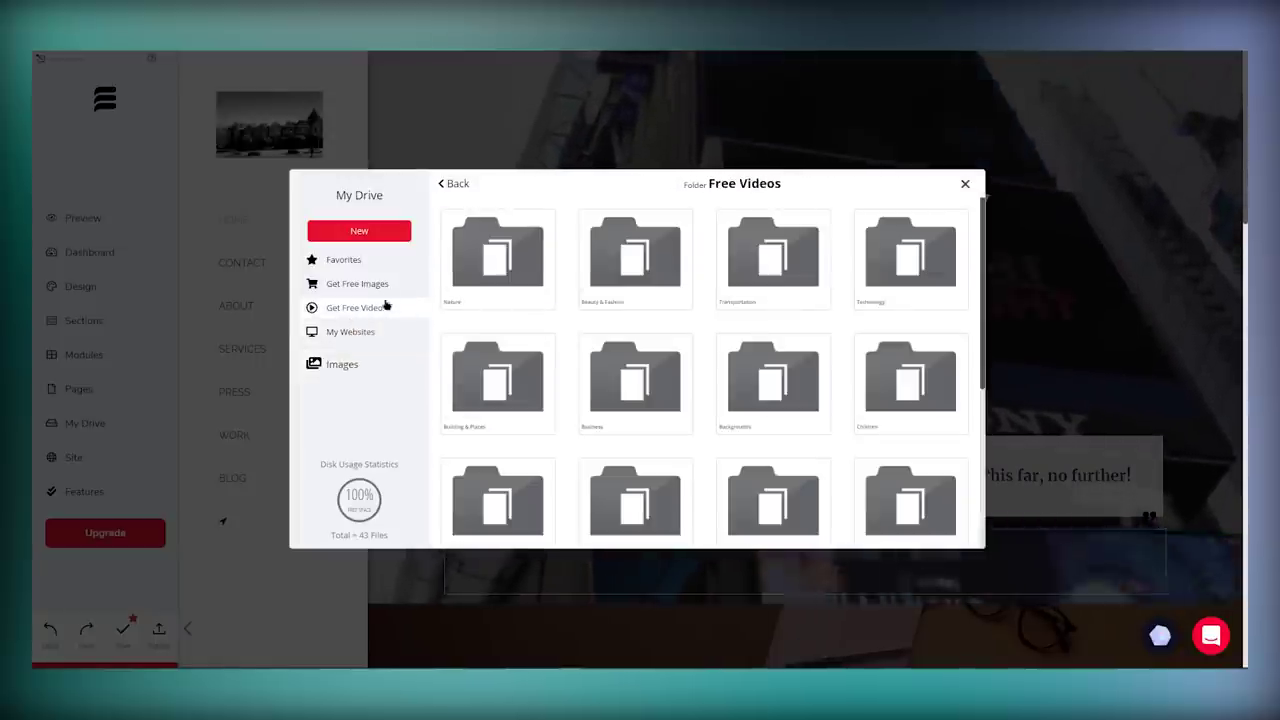
{"action": "left_click", "coordinate": [396, 264]}
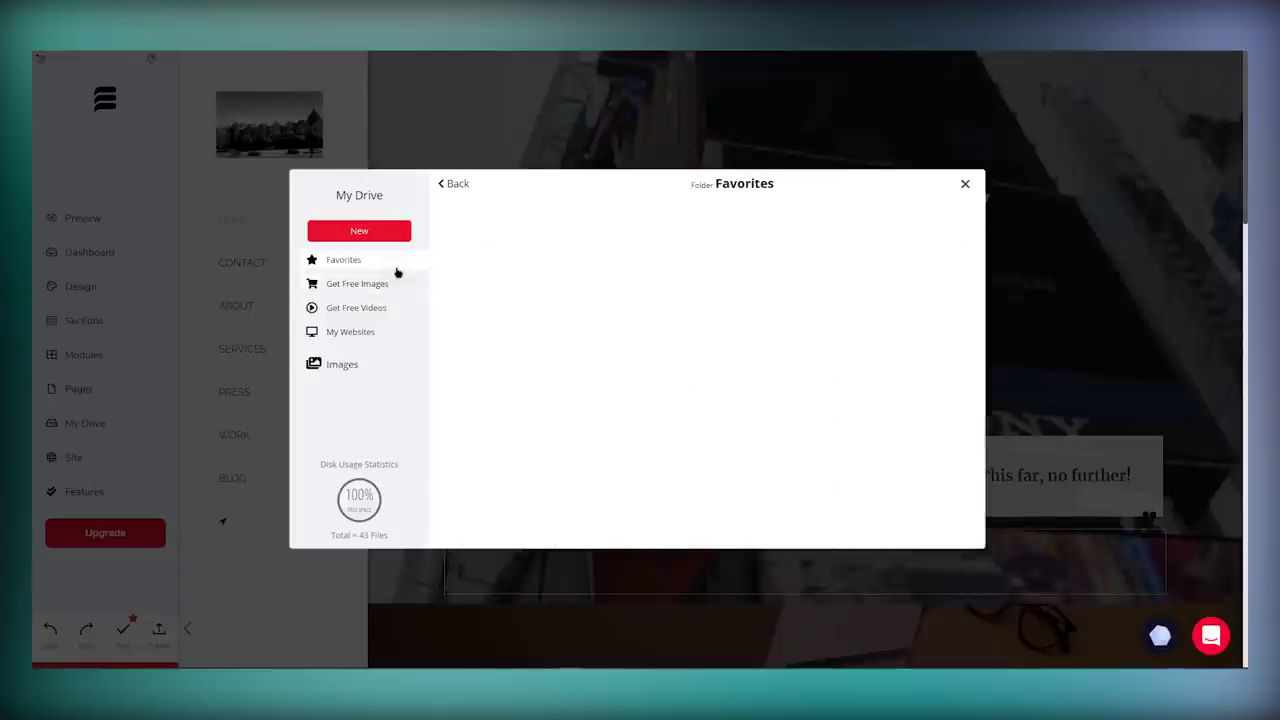
{"action": "left_click", "coordinate": [370, 366]}
{"action": "left_click", "coordinate": [662, 303]}
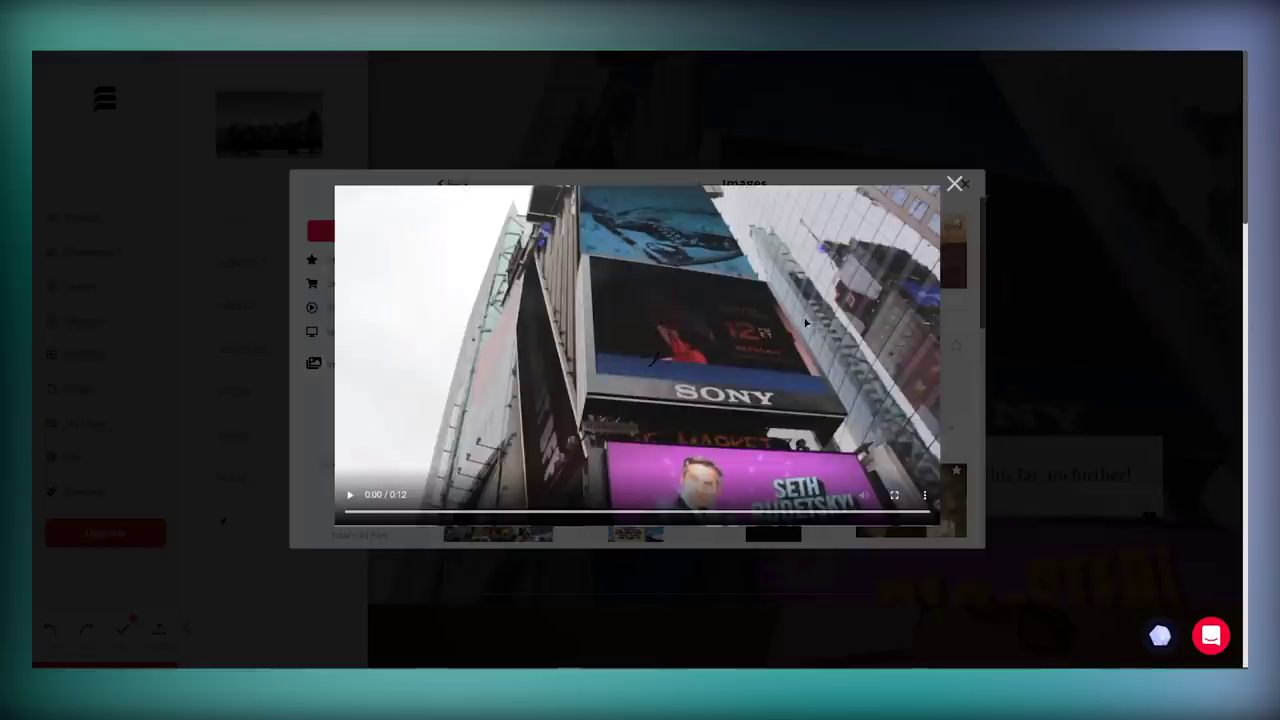
{"action": "left_click", "coordinate": [955, 187]}
{"action": "left_click", "coordinate": [967, 185]}
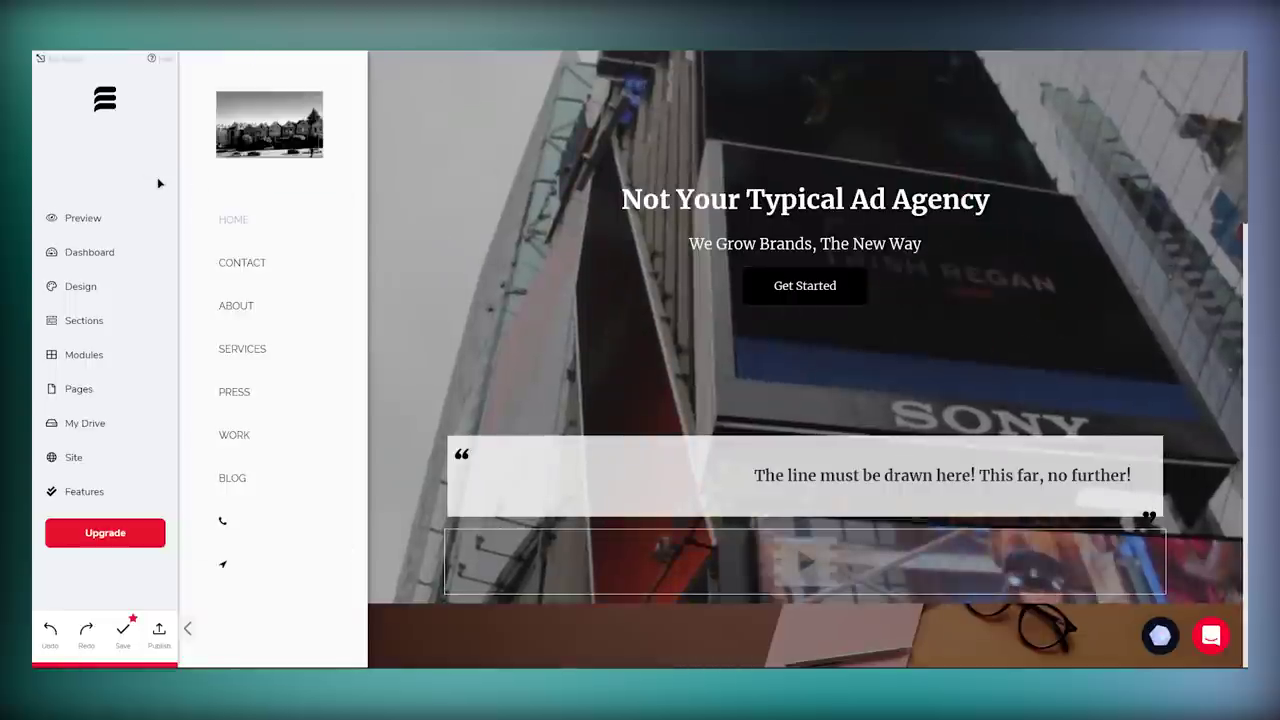
Step: Start adding a page from Pages and choose Save and Continue in the unsaved-changes prompt
{"action": "left_click", "coordinate": [110, 394]}
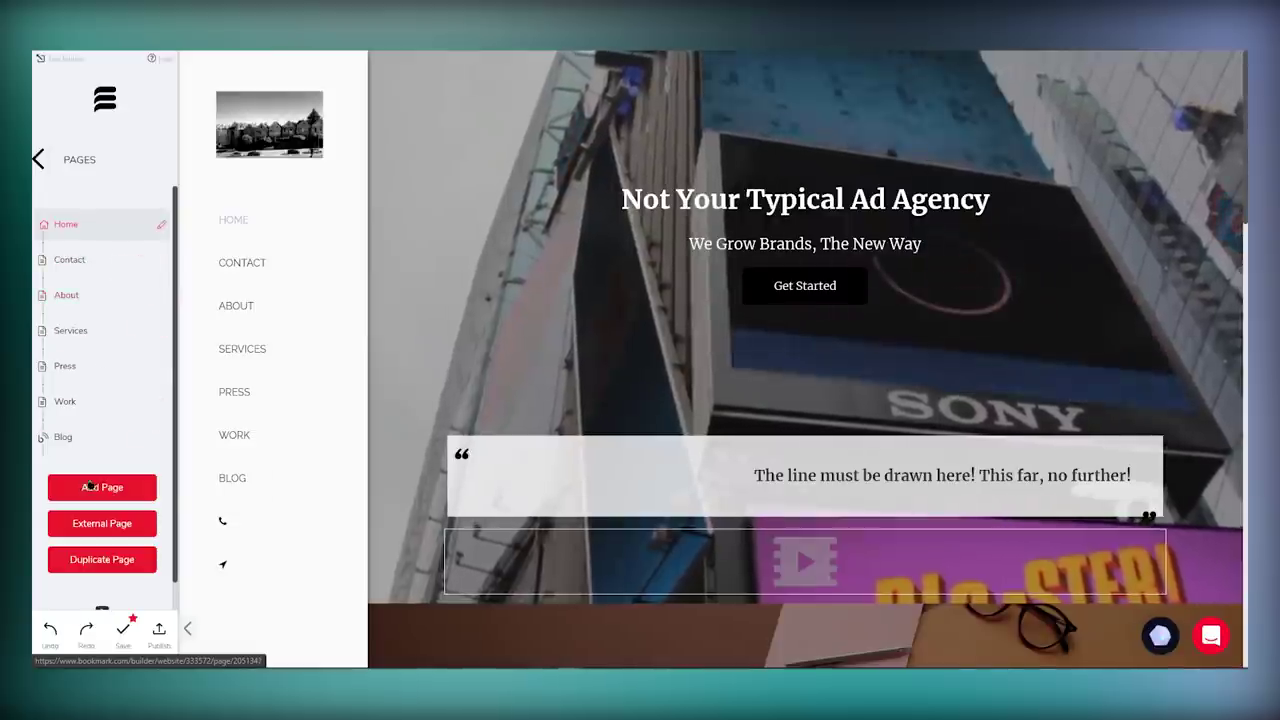
{"action": "left_click", "coordinate": [131, 497]}
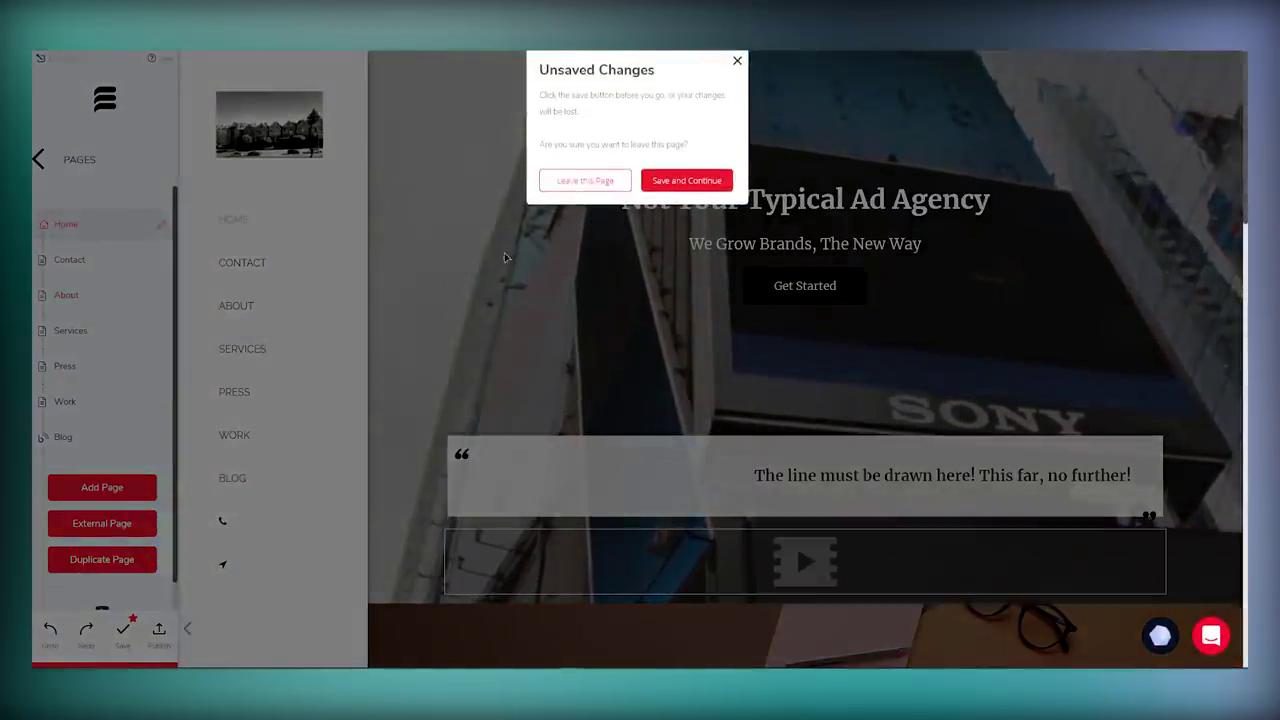
{"action": "left_click", "coordinate": [662, 188]}
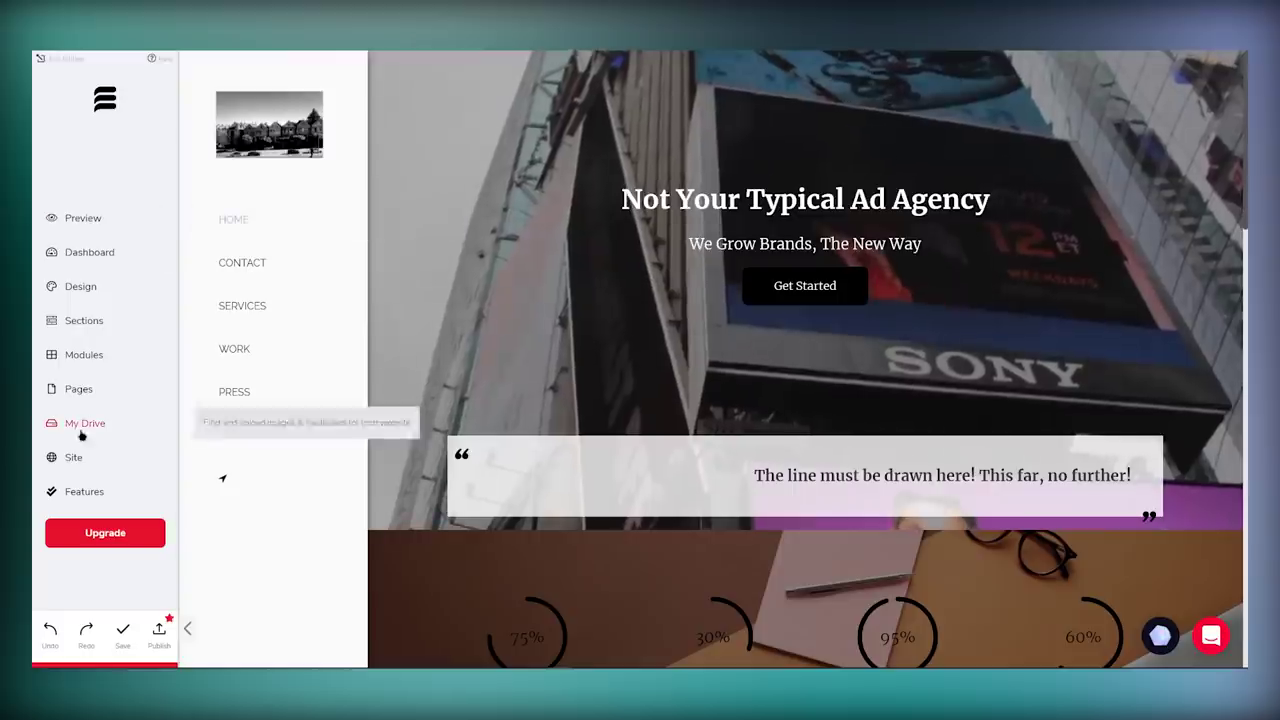
Step: Open the site's SEO settings under Site and scroll through the SEO fields
{"action": "left_click", "coordinate": [94, 460]}
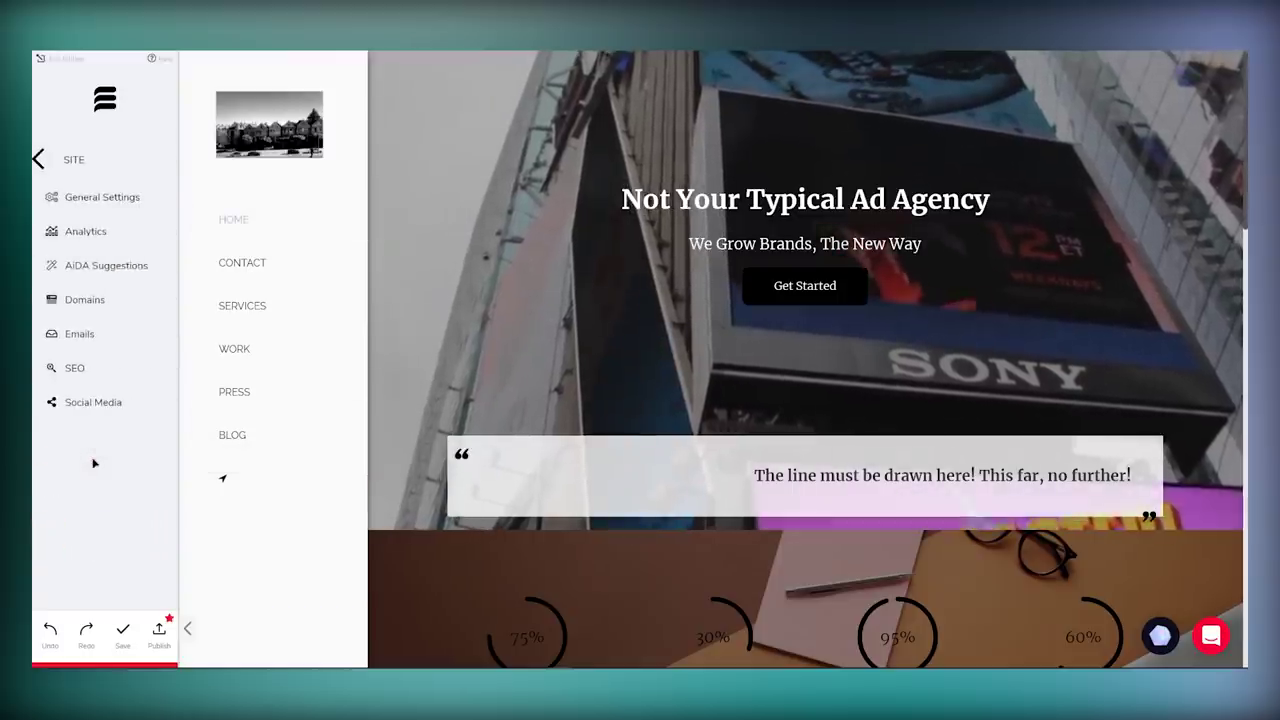
{"action": "left_click", "coordinate": [86, 369]}
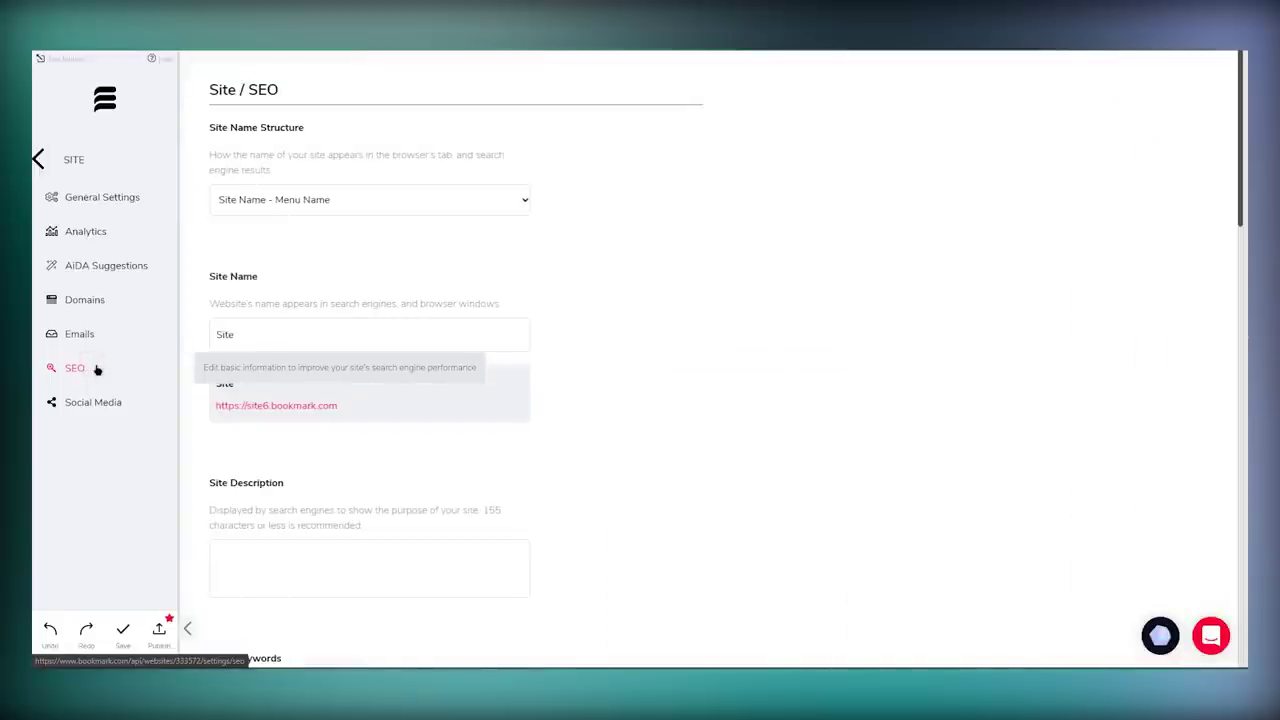
{"action": "scroll", "coordinate": [638, 208], "scroll_direction": "down", "scroll_amount": 1}
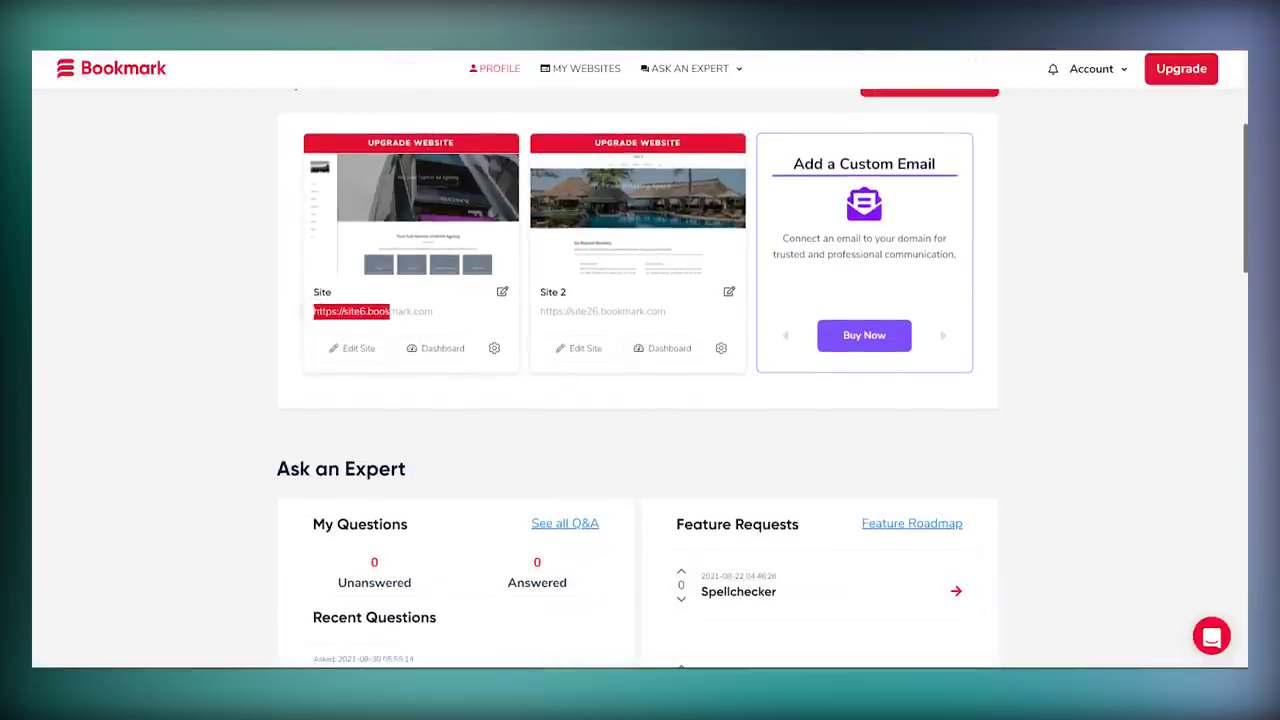
Step: Open Upgrade Website for the first site and compare the Business and Professional plans
{"action": "left_click", "coordinate": [494, 348]}
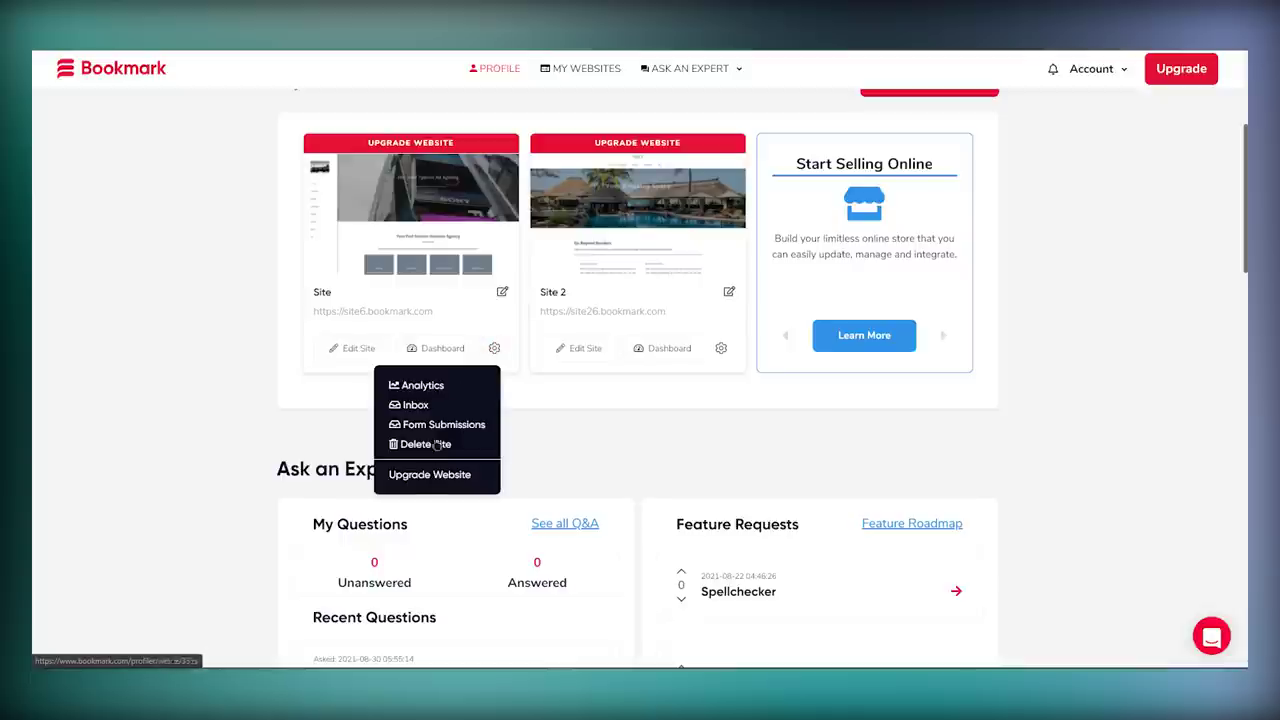
{"action": "left_click", "coordinate": [462, 478]}
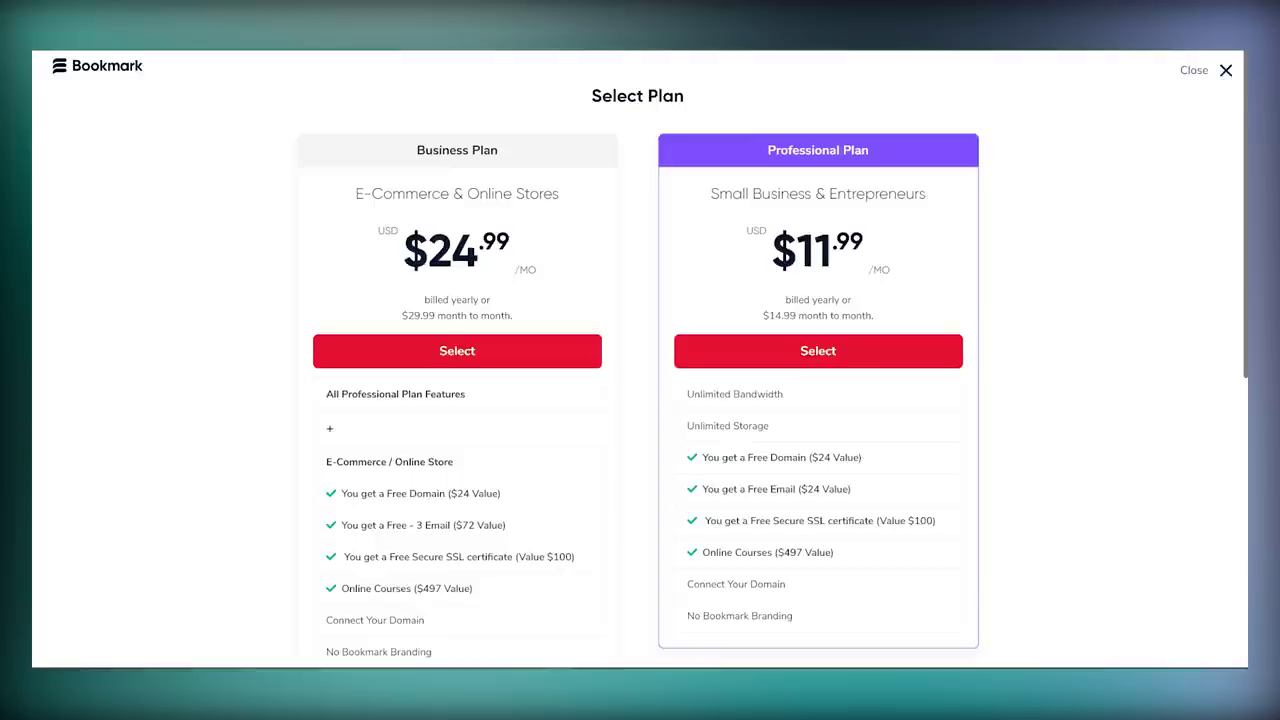
{"action": "scroll", "coordinate": [1243, 249], "scroll_direction": "down", "scroll_amount": 5}
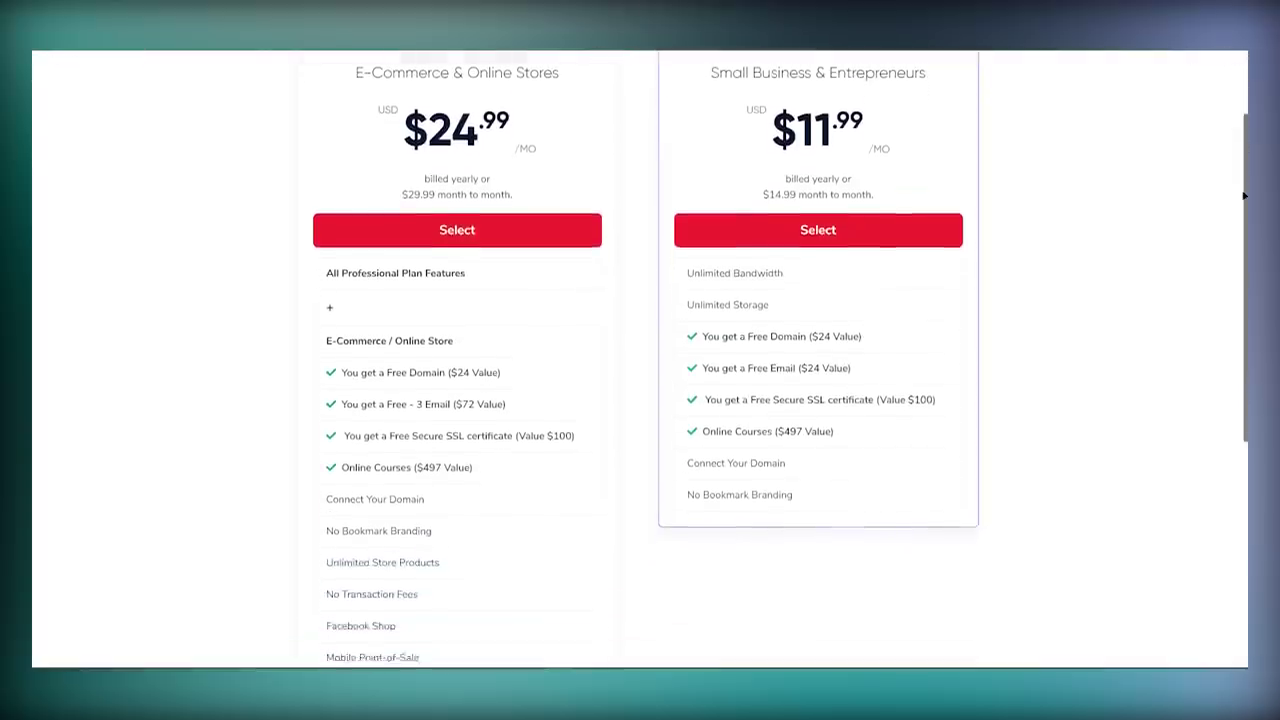
{"action": "mouse_move", "coordinate": [1243, 249]}
{"action": "left_mouse_down"}
{"action": "mouse_move", "coordinate": [1229, 428]}
{"action": "mouse_move", "coordinate": [1237, 104]}
{"action": "left_mouse_up"}
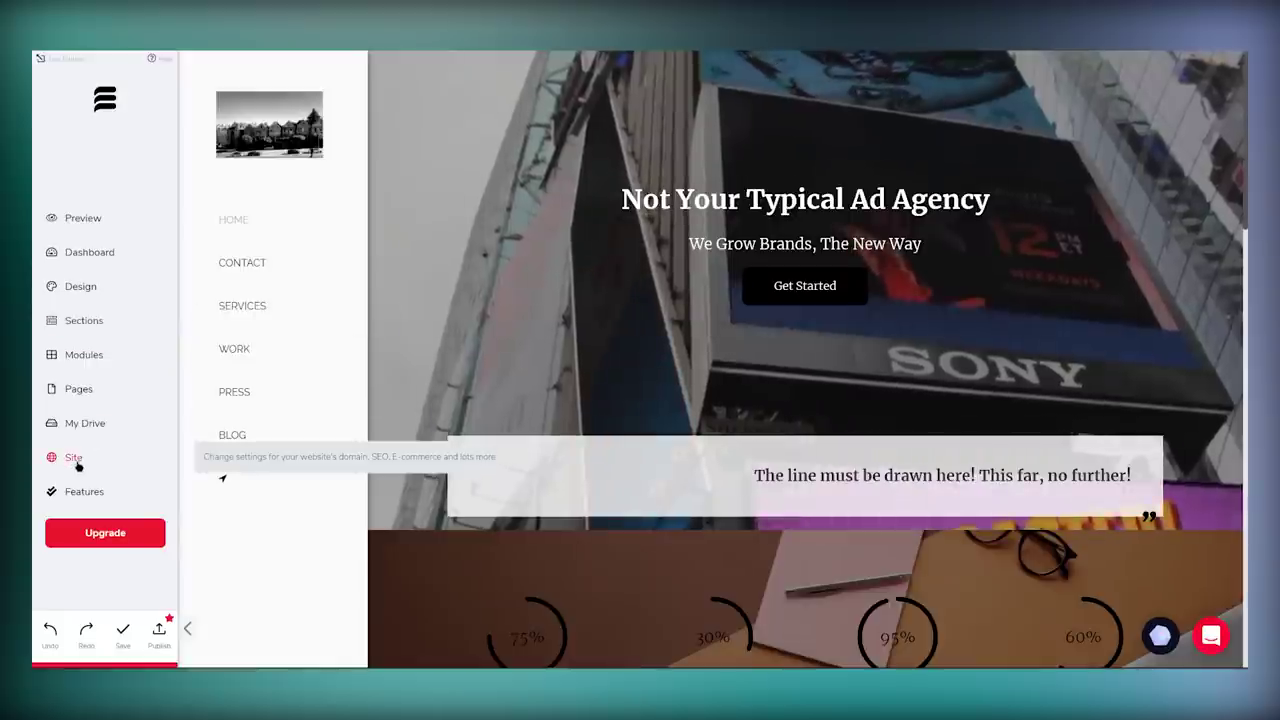
Step: Open the site's domain settings and choose to register a new domain
{"action": "left_click", "coordinate": [60, 457]}
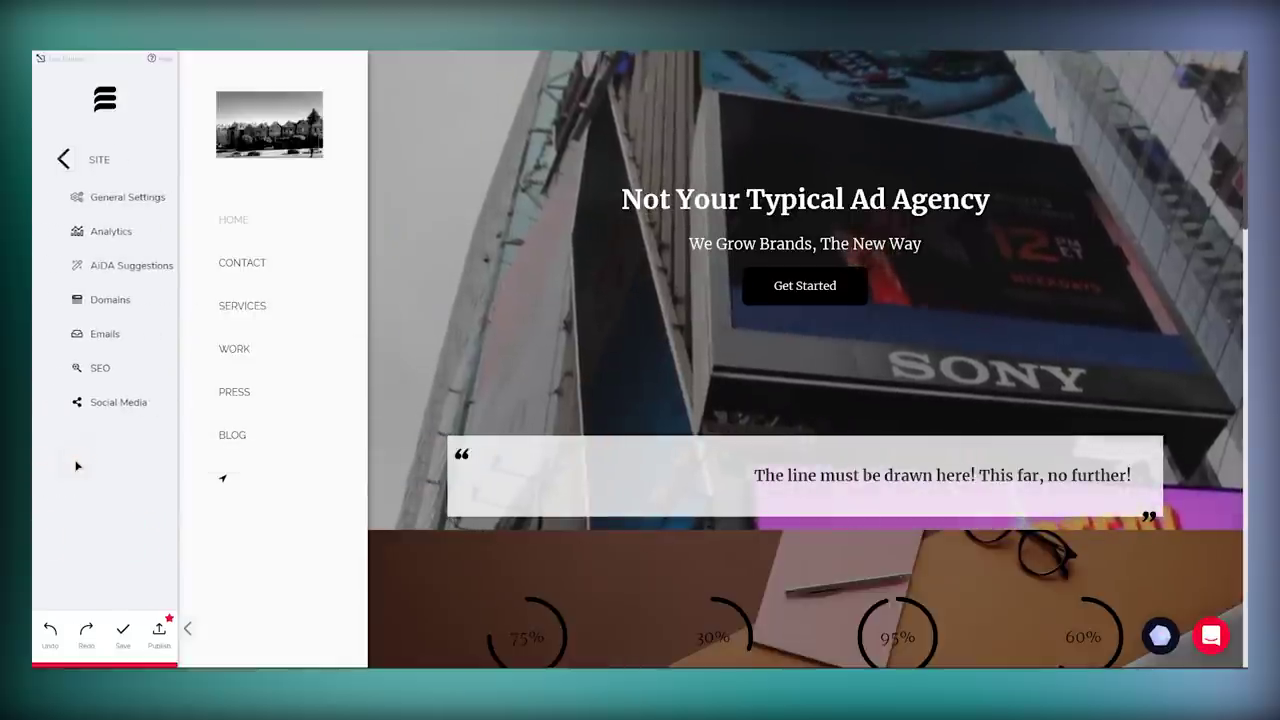
{"action": "left_click", "coordinate": [137, 297]}
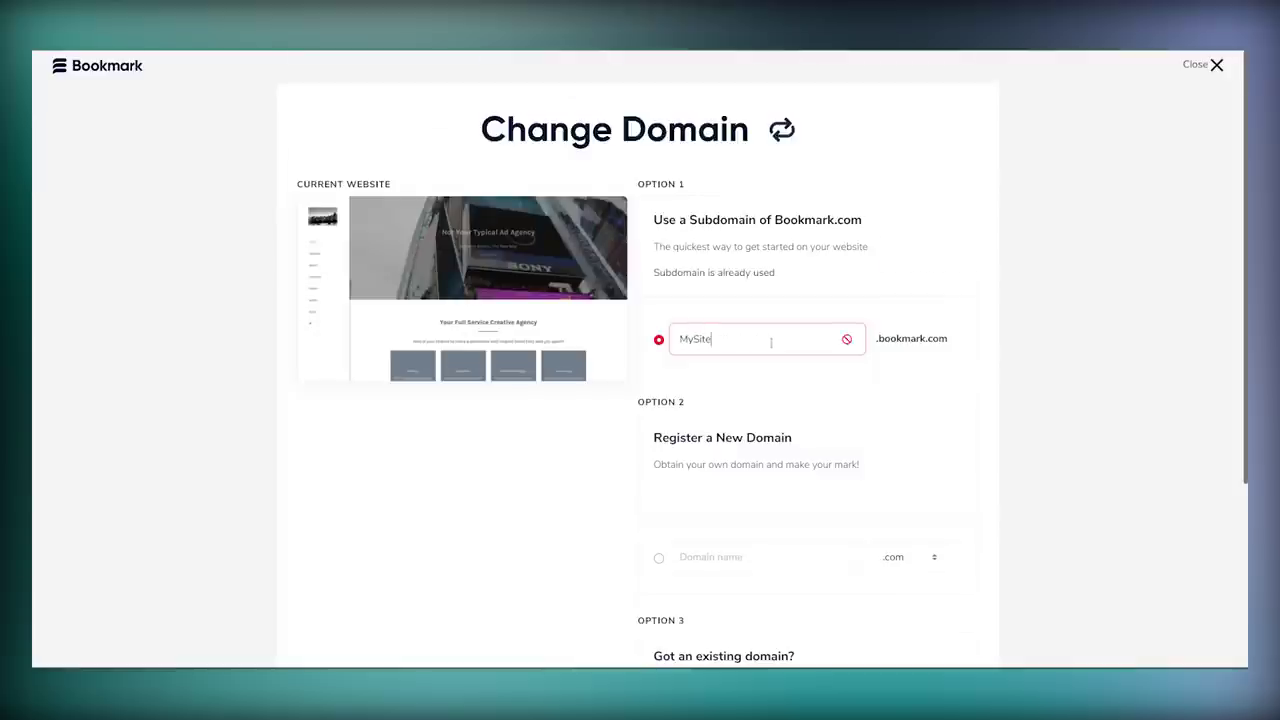
{"action": "scroll", "coordinate": [766, 341], "scroll_direction": "down", "scroll_amount": 3}
{"action": "left_click", "coordinate": [726, 400]}
{"action": "type", "text": "sitemysite"}
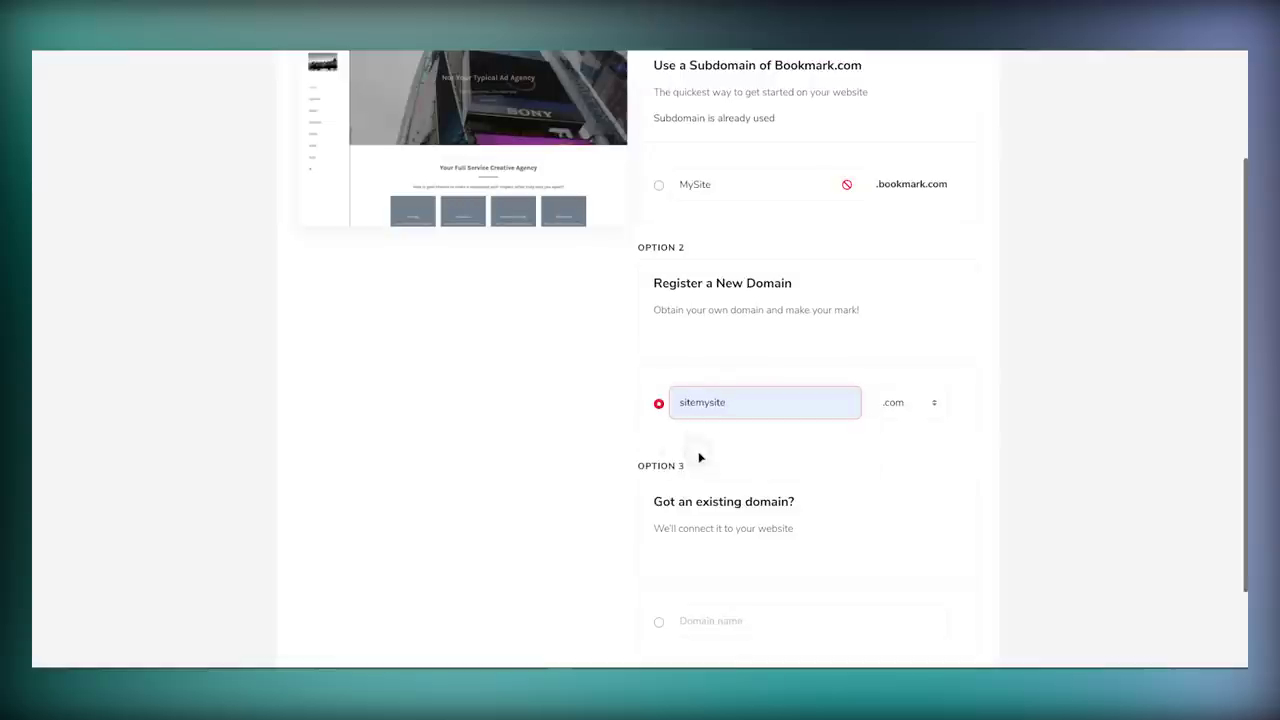
{"action": "scroll", "coordinate": [881, 451], "scroll_direction": "down", "scroll_amount": 2}
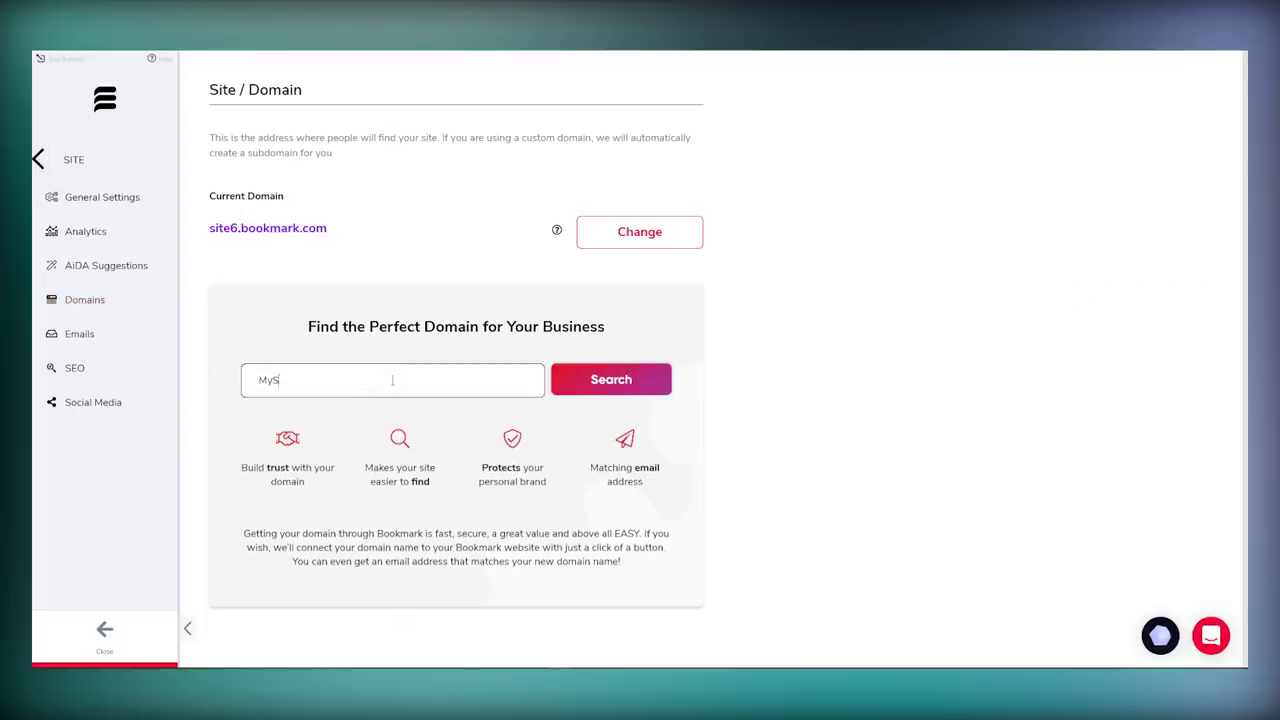
Step: Search for the MySite domain and review the results, with every extension unavailable
{"action": "left_click", "coordinate": [601, 386]}
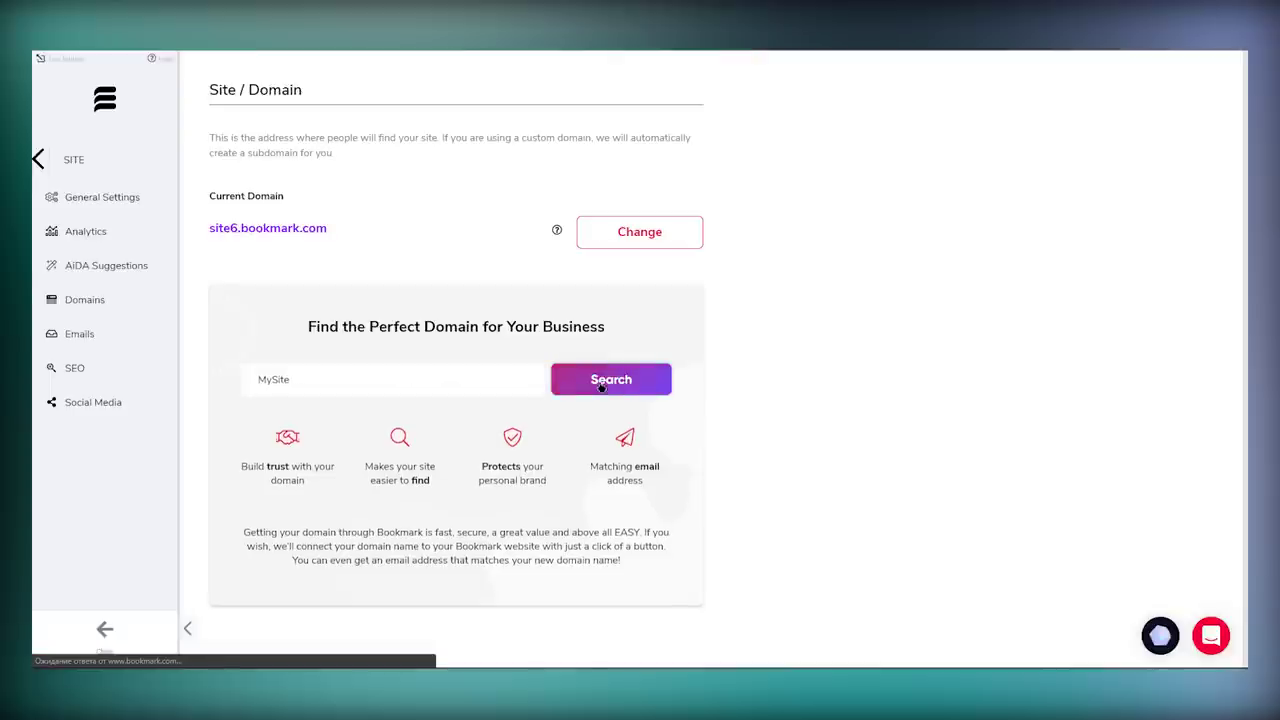
{"action": "scroll", "coordinate": [601, 387], "scroll_direction": "down", "scroll_amount": 1}
{"action": "scroll", "coordinate": [601, 387], "scroll_direction": "down", "scroll_amount": 2}
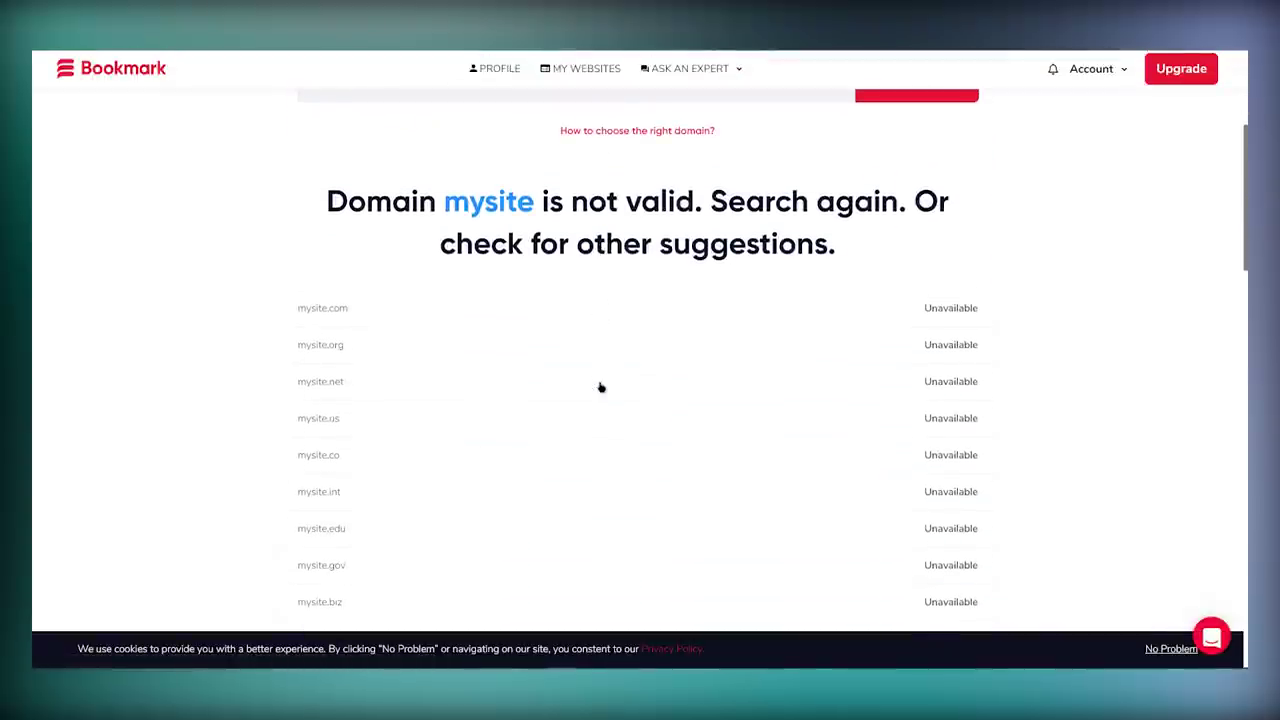
{"action": "scroll", "coordinate": [601, 387], "scroll_direction": "down", "scroll_amount": 5}
{"action": "scroll", "coordinate": [601, 387], "scroll_direction": "down", "scroll_amount": 3}
{"action": "scroll", "coordinate": [601, 387], "scroll_direction": "down", "scroll_amount": 2}
{"action": "scroll", "coordinate": [601, 387], "scroll_direction": "up", "scroll_amount": 10}
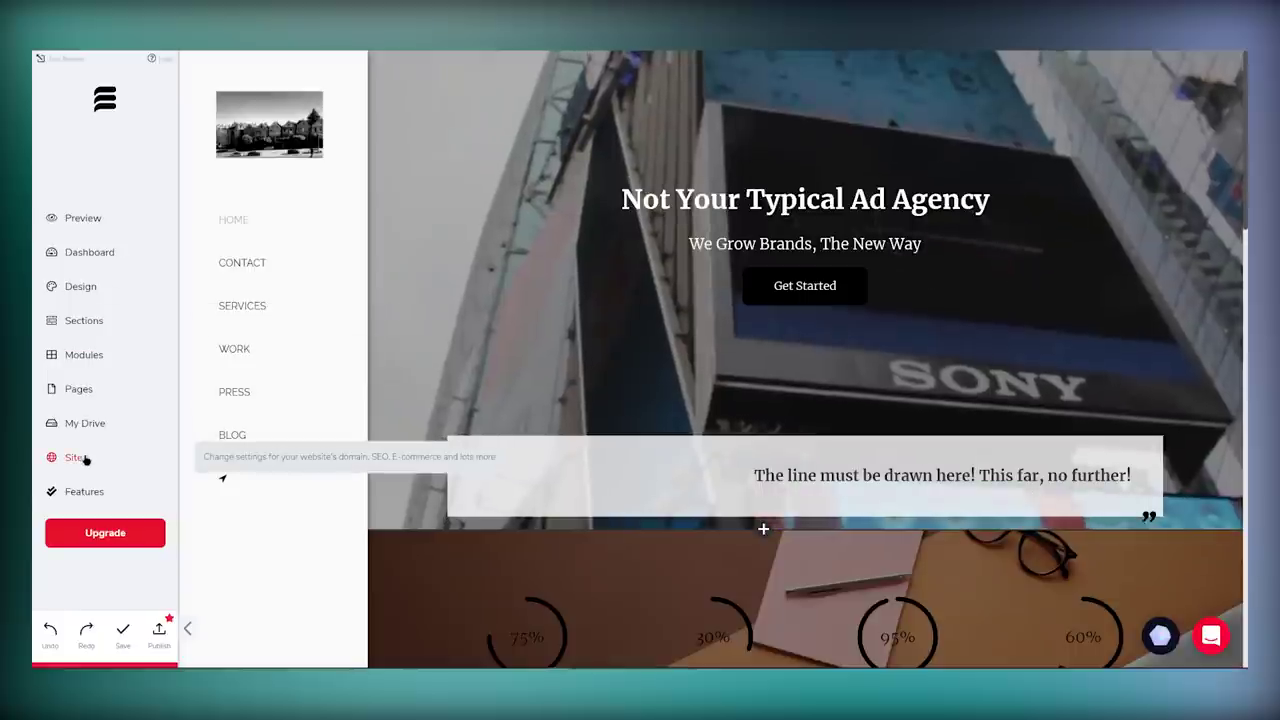
Step: Open the Site > Emails settings and start updating the Website Email
{"action": "left_click", "coordinate": [85, 458]}
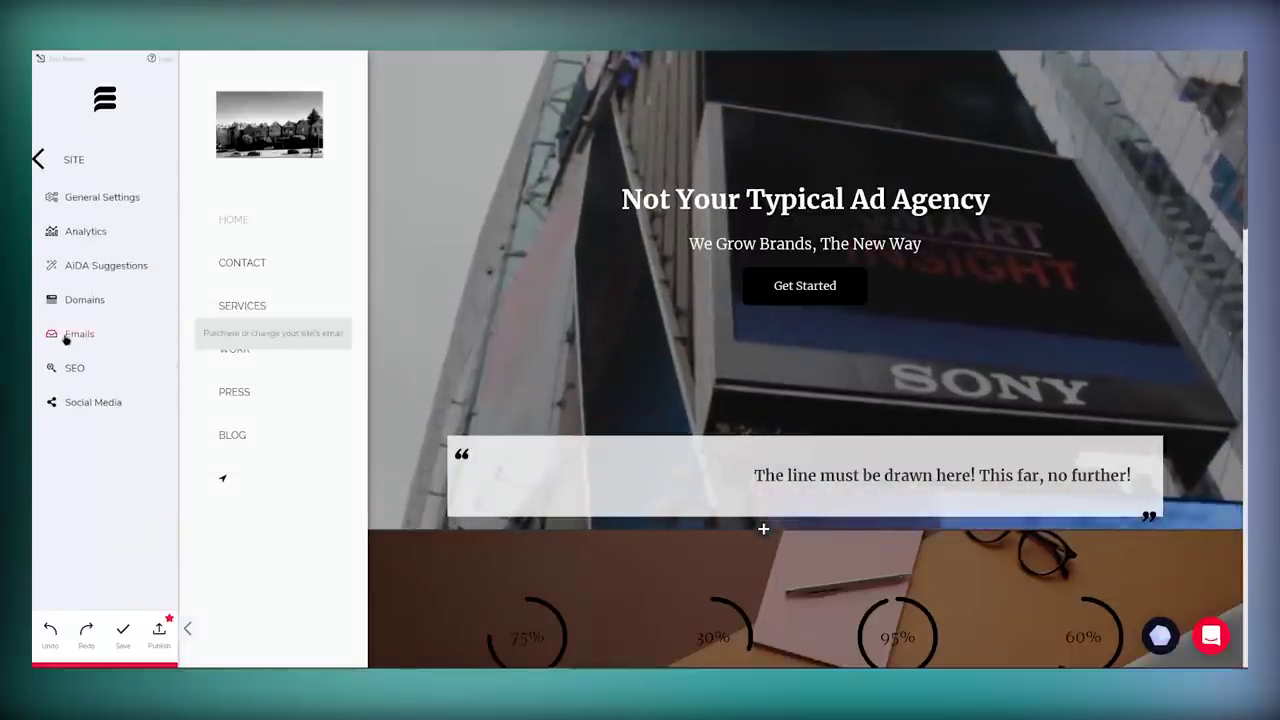
{"action": "left_click", "coordinate": [80, 334]}
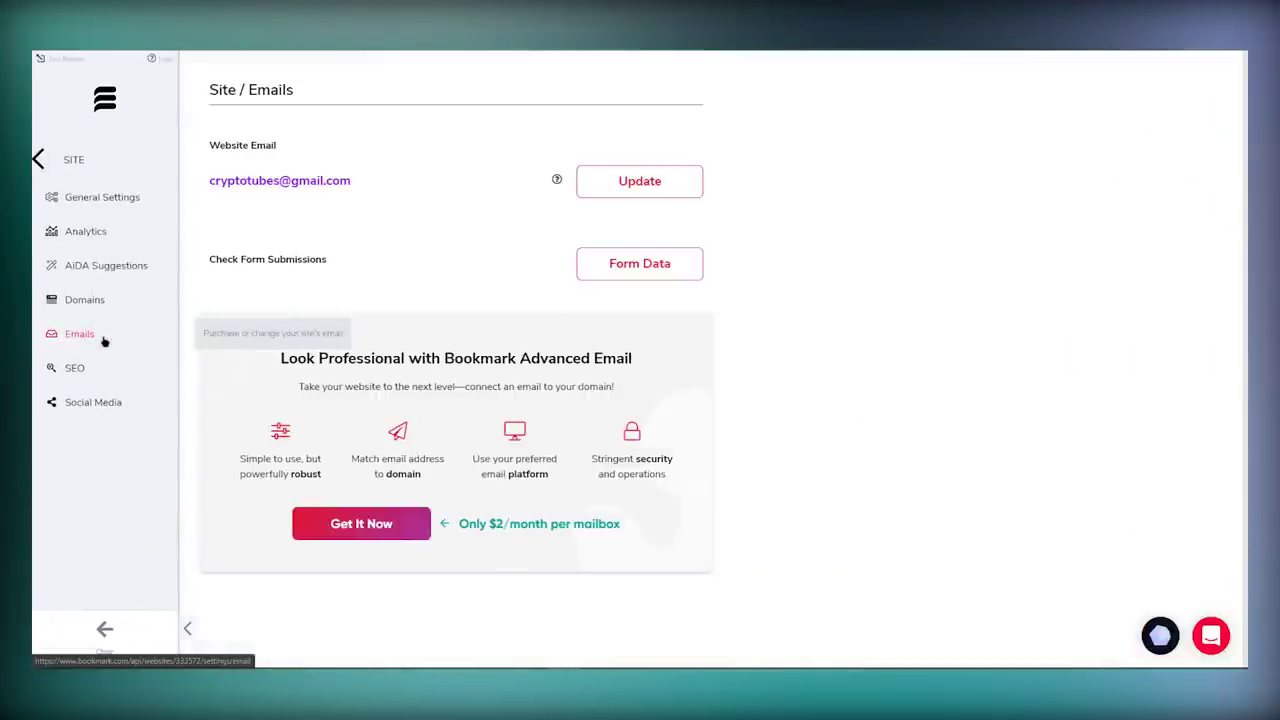
{"action": "left_click", "coordinate": [645, 190]}
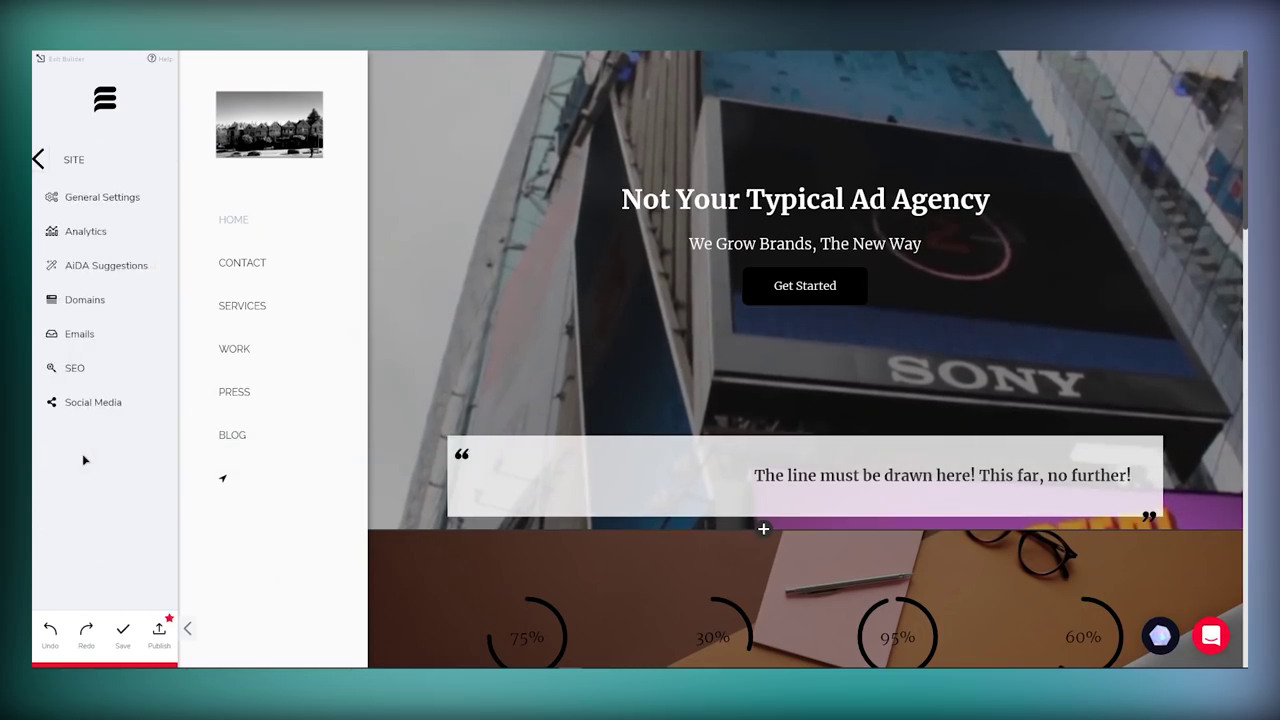
Step: Open the site's Social Media settings and scroll through the network toggles
{"action": "left_click", "coordinate": [103, 411]}
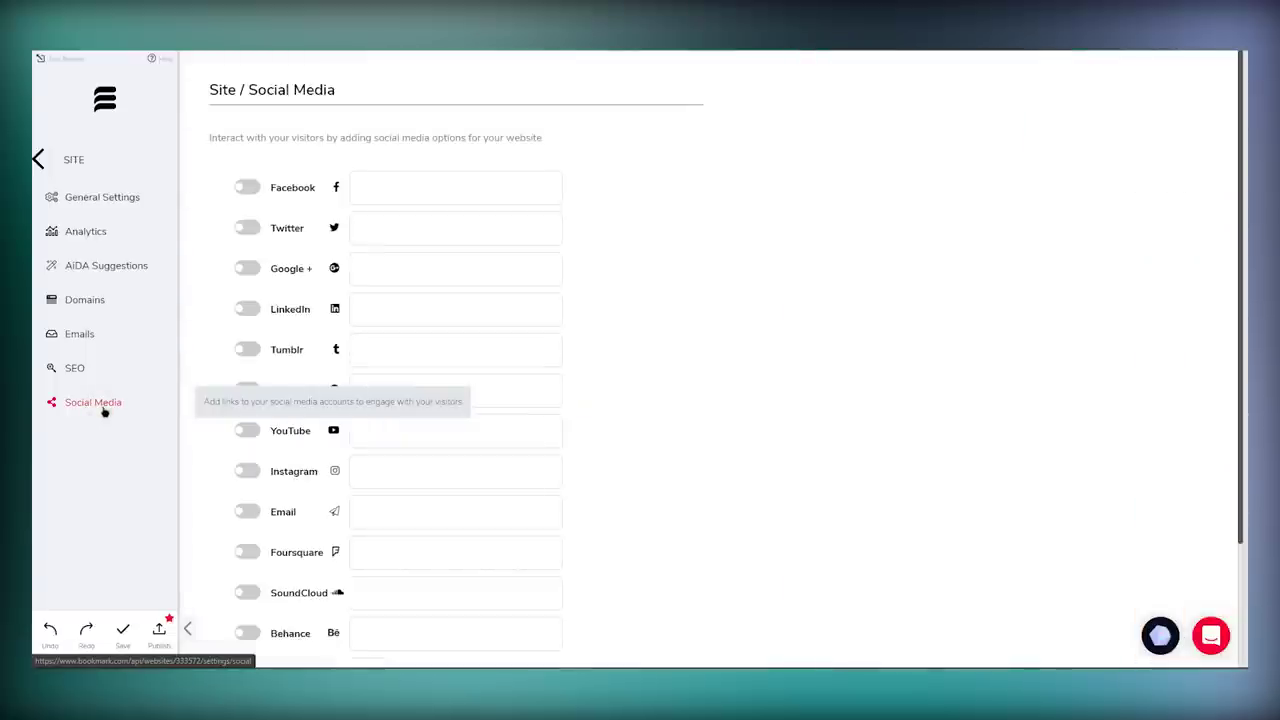
{"action": "scroll", "coordinate": [651, 181], "scroll_direction": "down", "scroll_amount": 2}
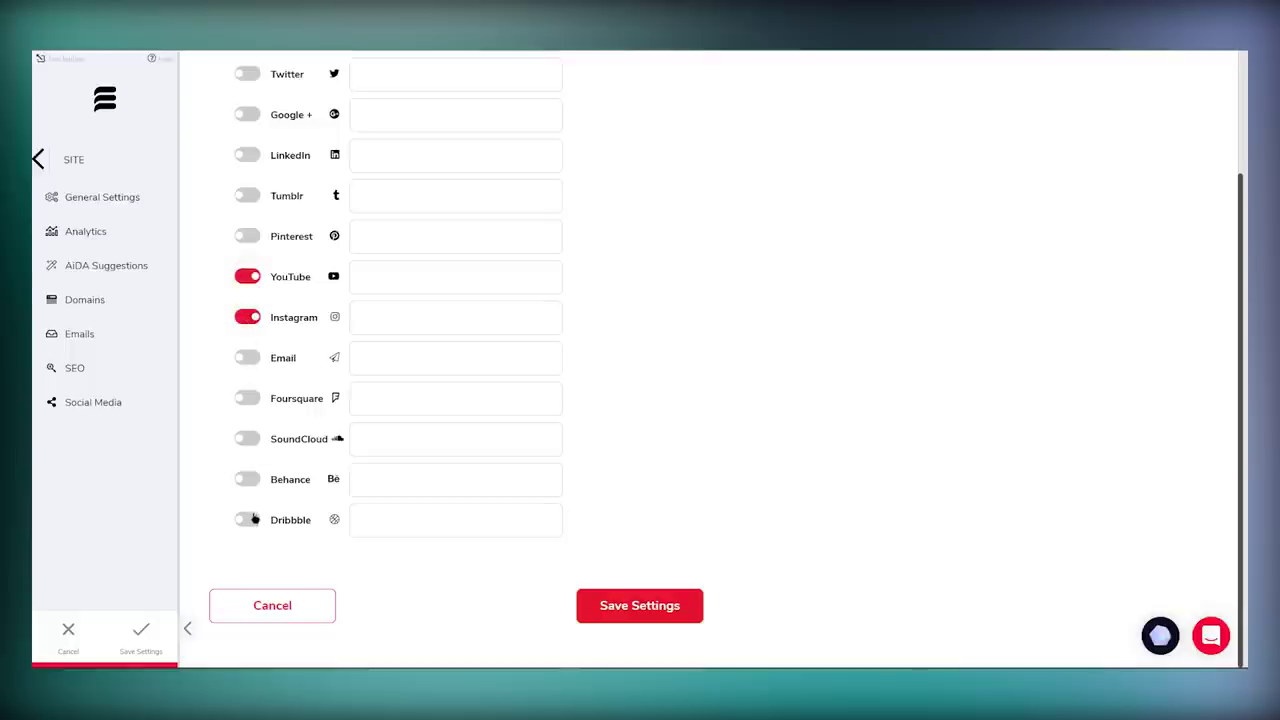
{"action": "scroll", "coordinate": [620, 435], "scroll_direction": "up", "scroll_amount": 3}
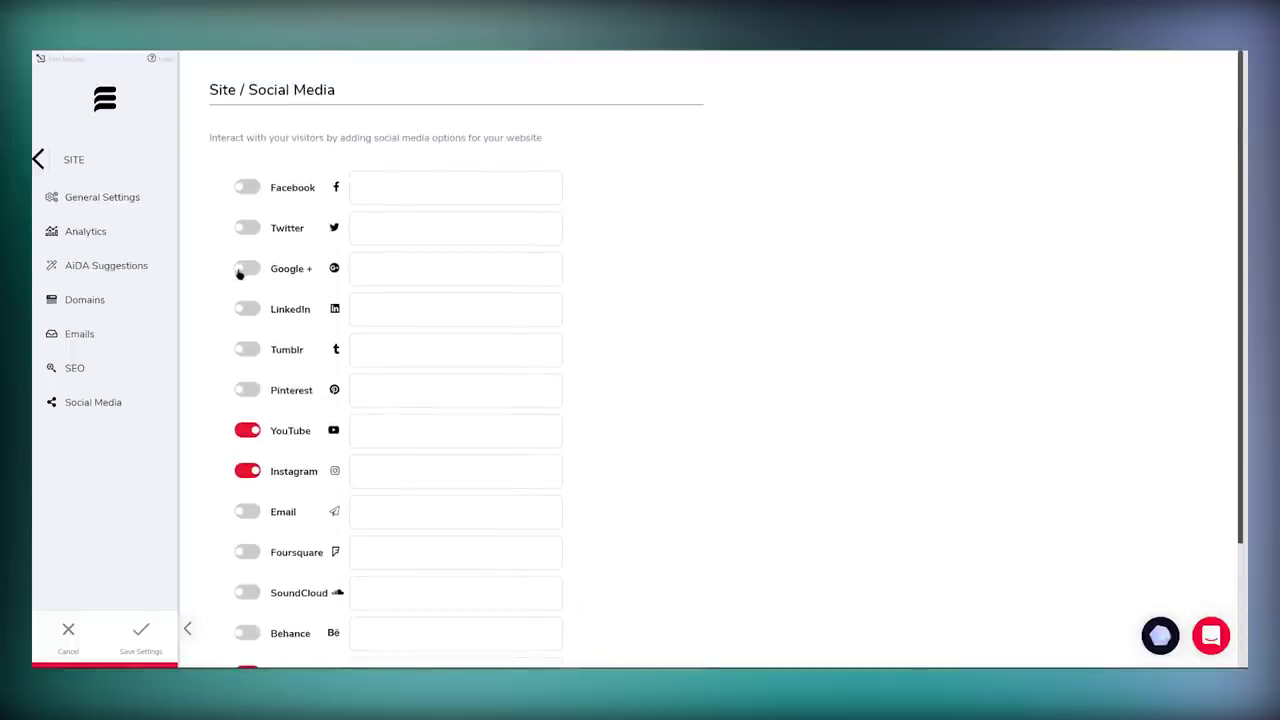